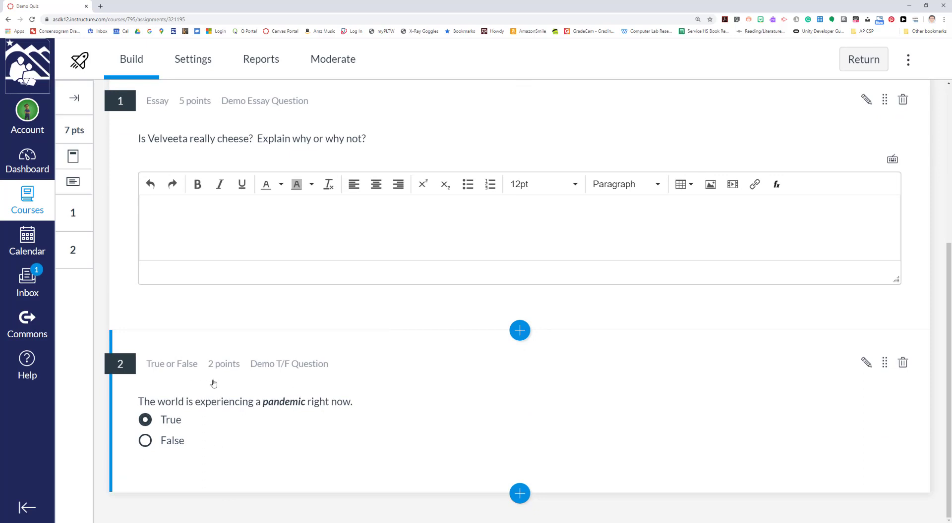
Look over the Demo Quiz questions, return to the sandbox course and open its quiz list.
scroll(210, 380, up, 1)
scroll(214, 406, down, 1)
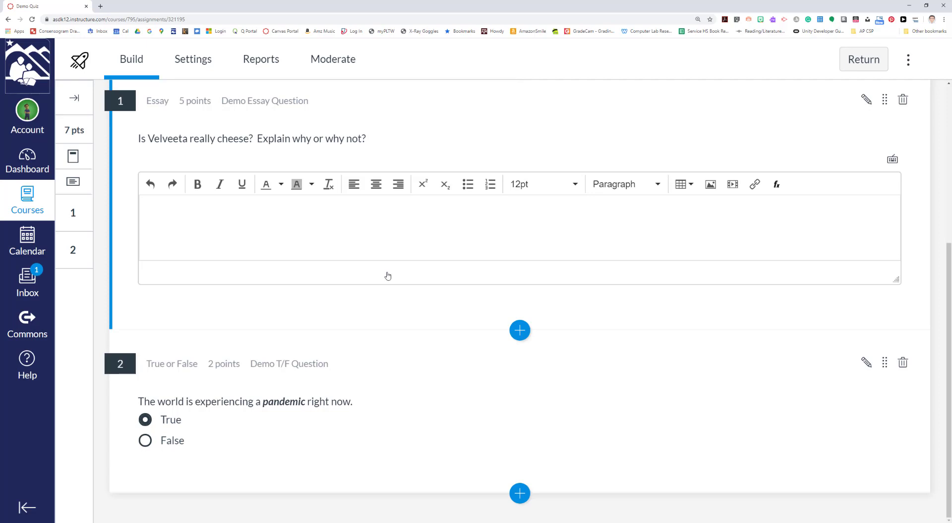
scroll(387, 276, up, 5)
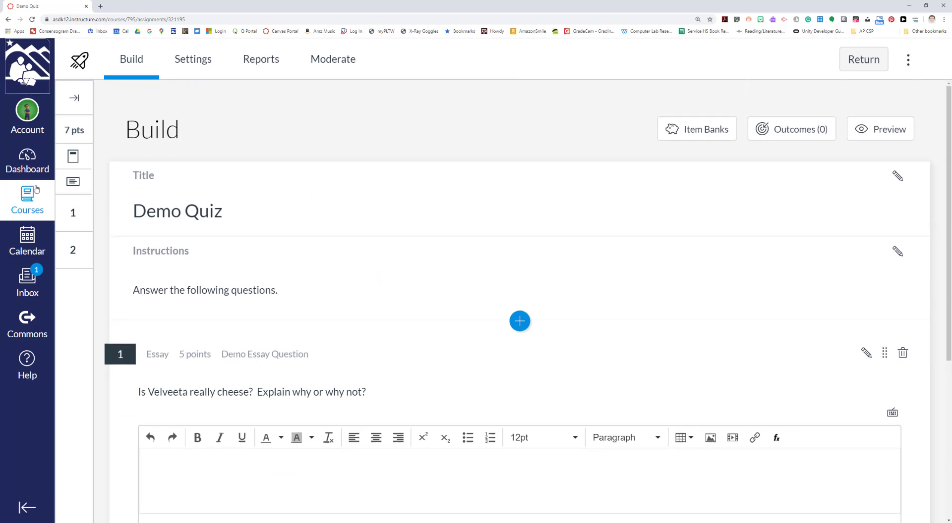
click(30, 210)
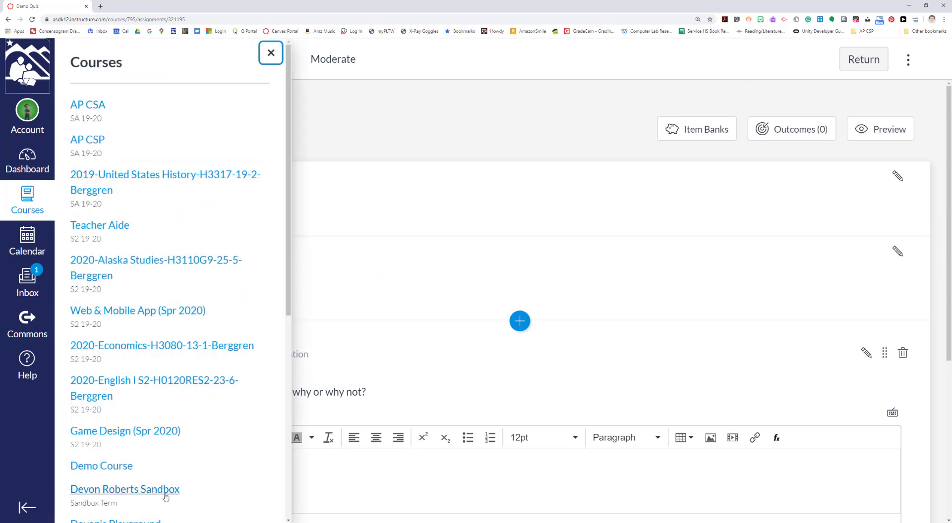
click(144, 492)
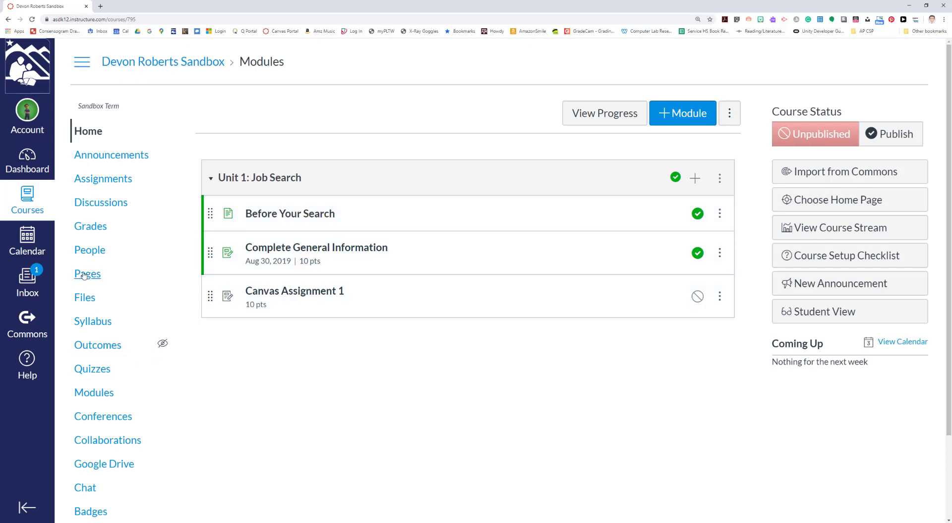
click(90, 370)
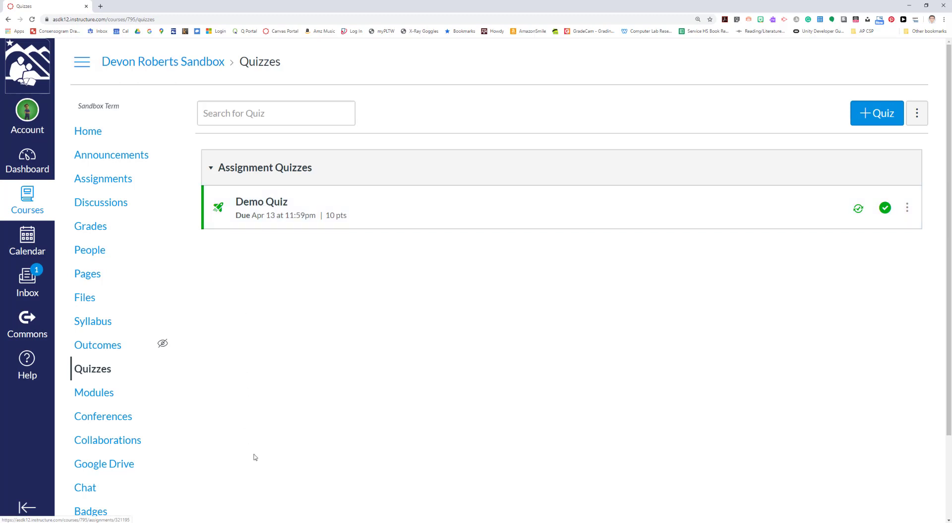
Open the sandbox course's settings and enter Student View.
scroll(254, 458, down, 2)
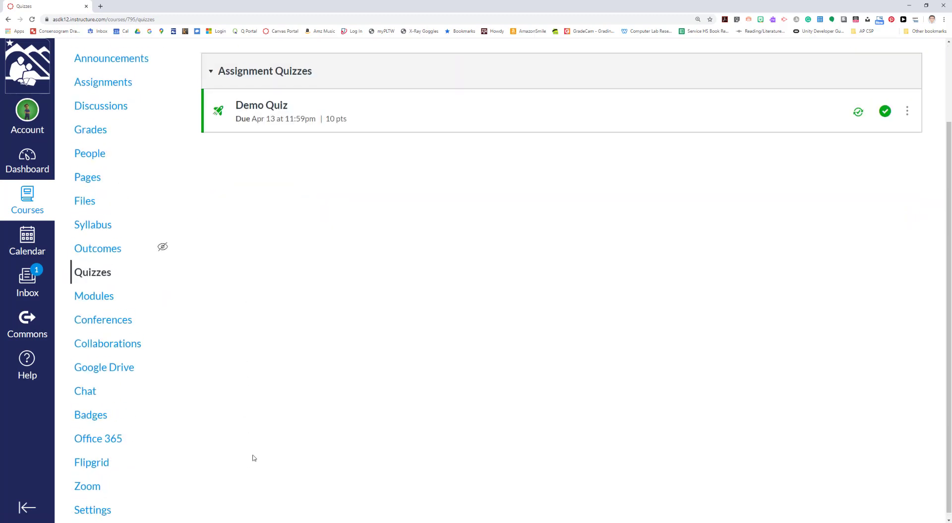
click(100, 505)
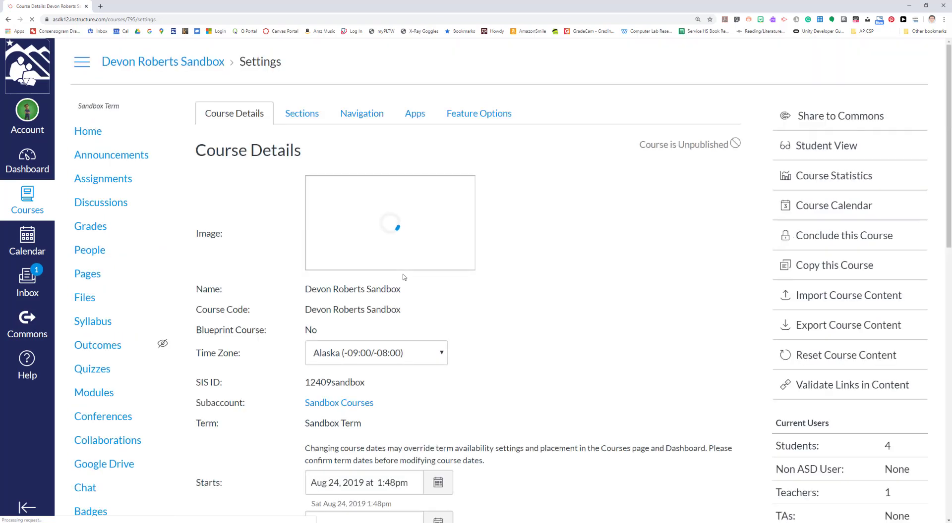
click(813, 152)
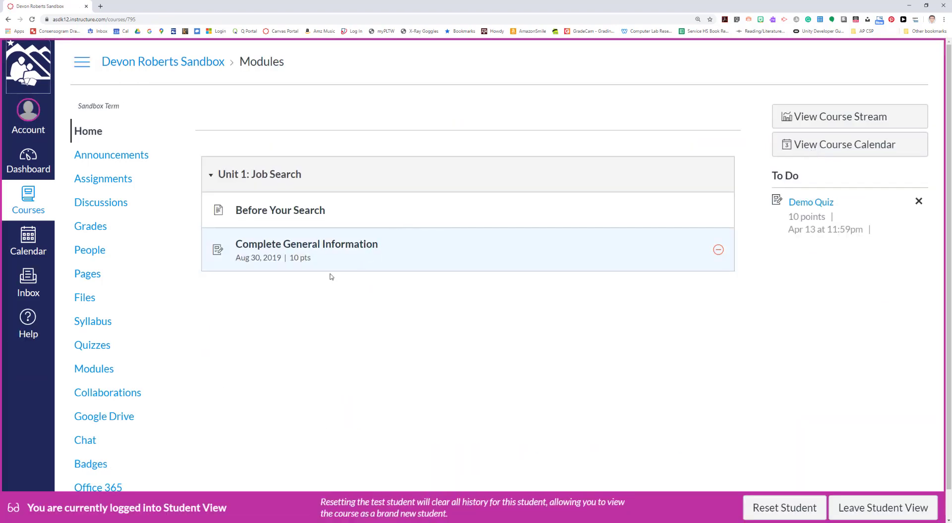
Open the Demo Quiz from the course's quiz list as the test student and begin the attempt.
click(117, 349)
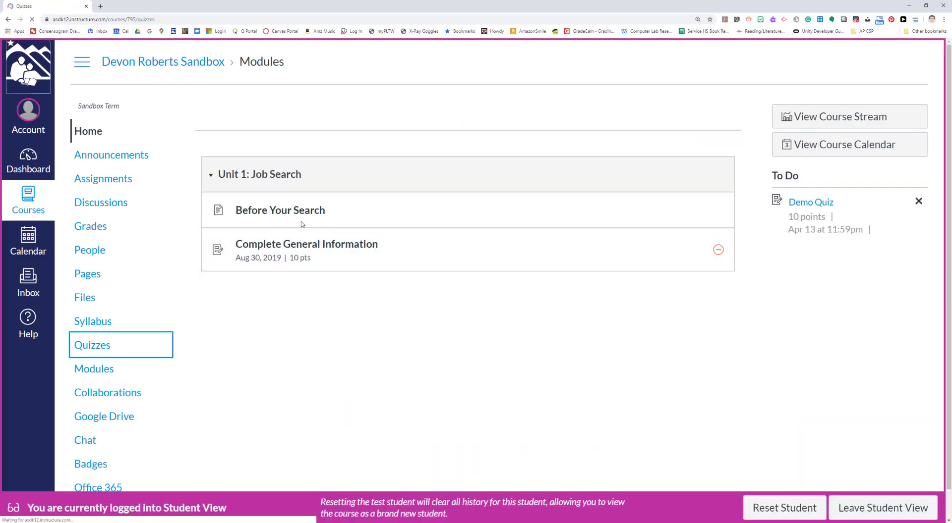
click(258, 204)
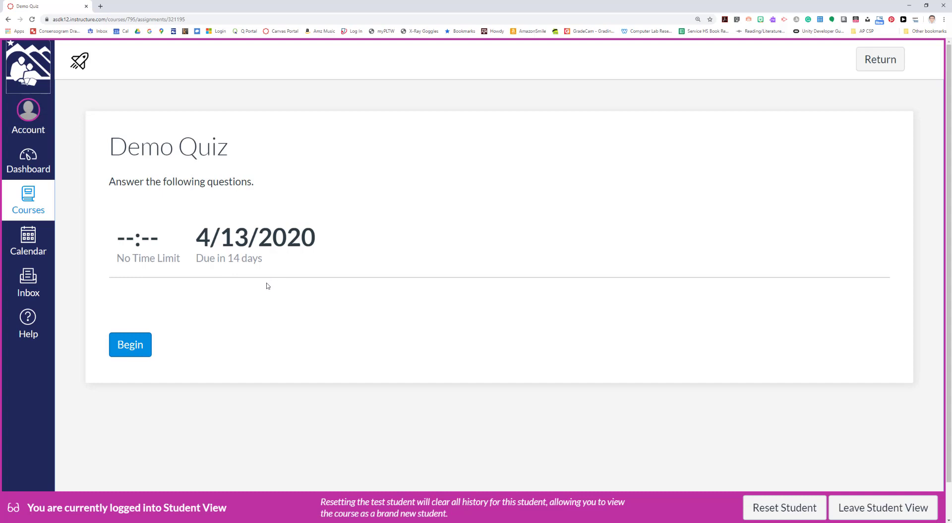
click(131, 345)
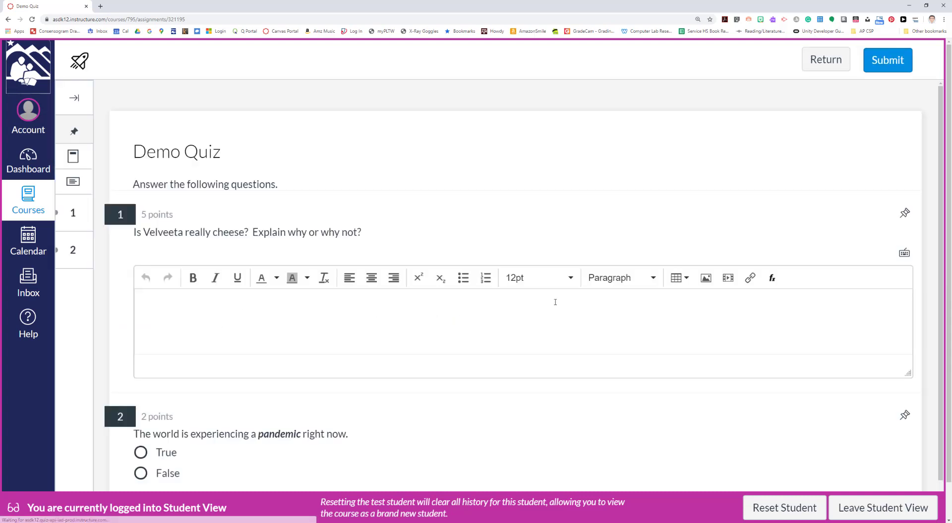
Answer essay question 1 with "Velveeta is tasty, but it is not really cheese. It does not contain milk...".
click(288, 317)
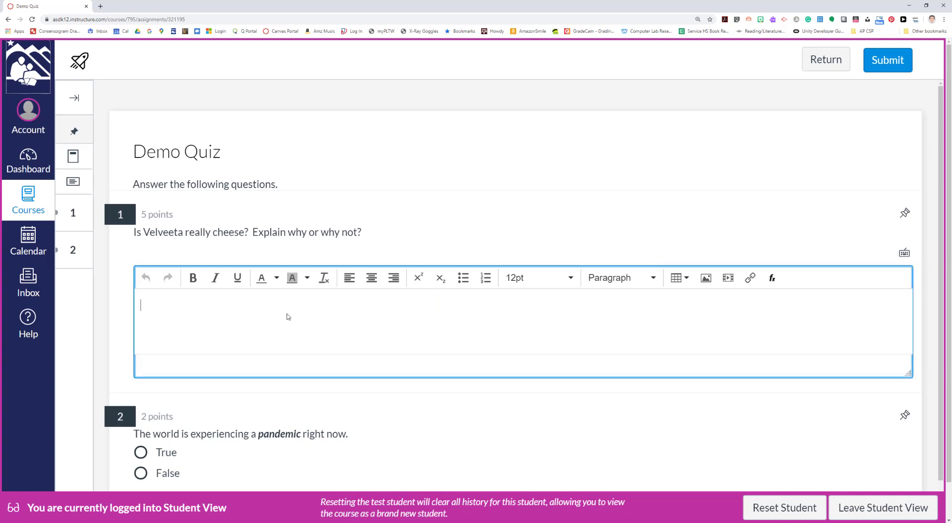
text(V)
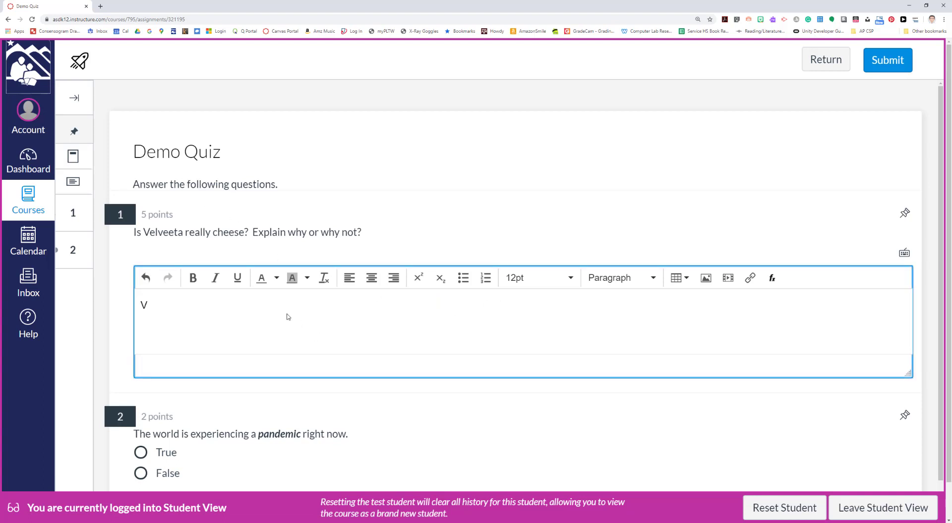
text(elveeta is tasty, but it is not )
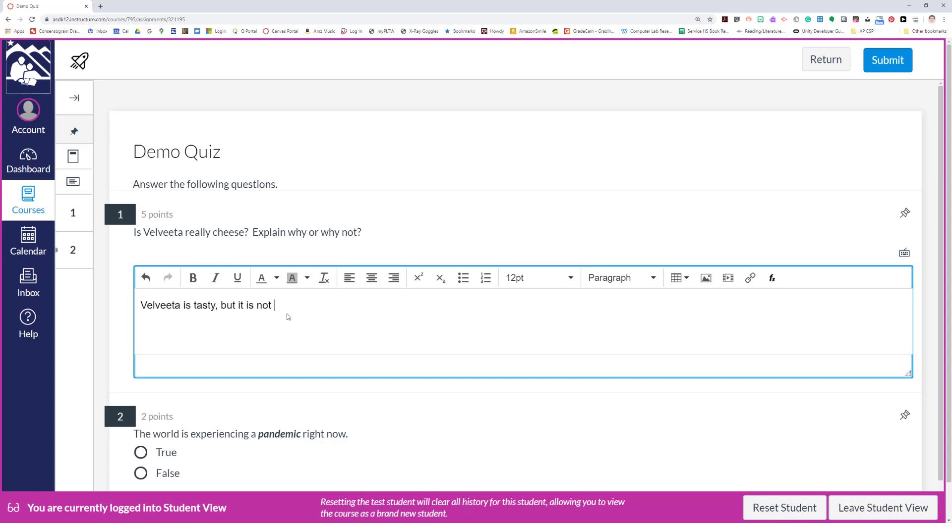
text(really cheese.  It does not contain )
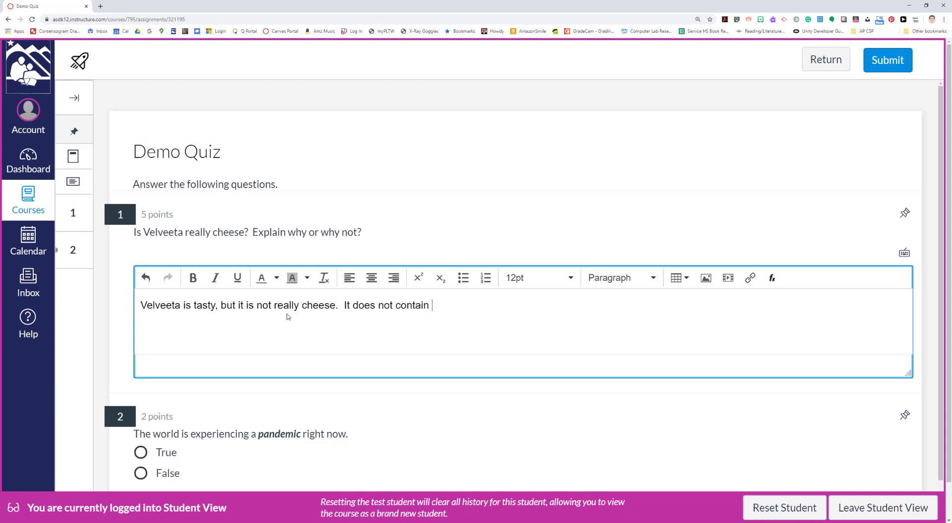
text(milk...)
Answer True to question 2 about the world experiencing a pandemic.
scroll(361, 335, down, 1)
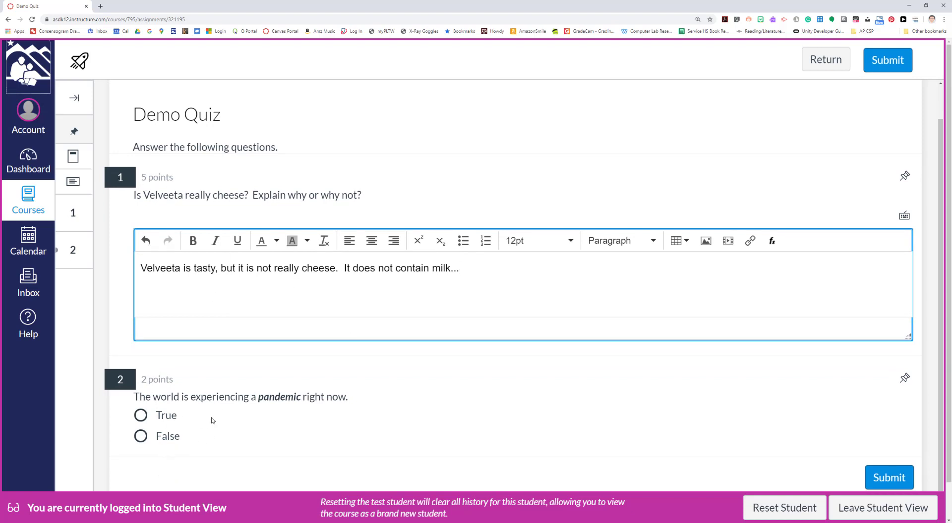
scroll(210, 417, up, 1)
scroll(206, 430, down, 1)
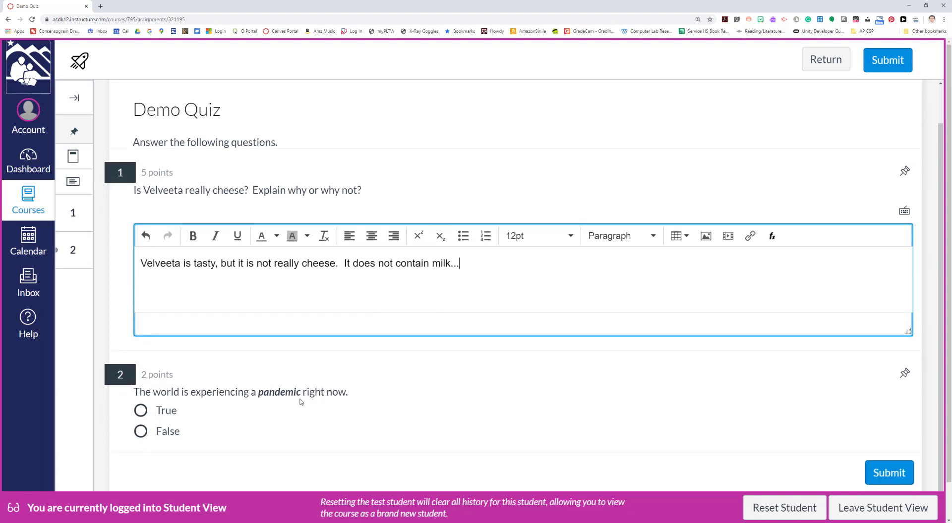
click(141, 411)
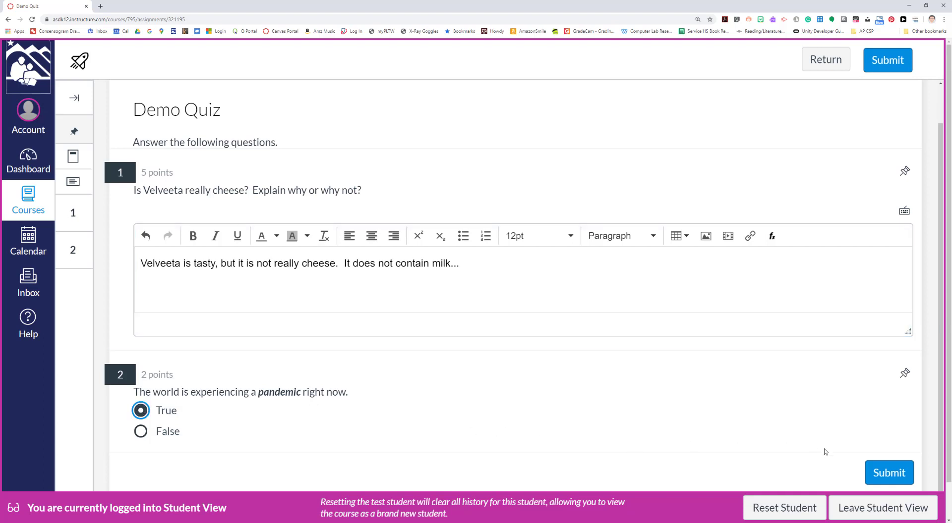
Submit the Demo Quiz attempt and confirm the submission.
click(880, 476)
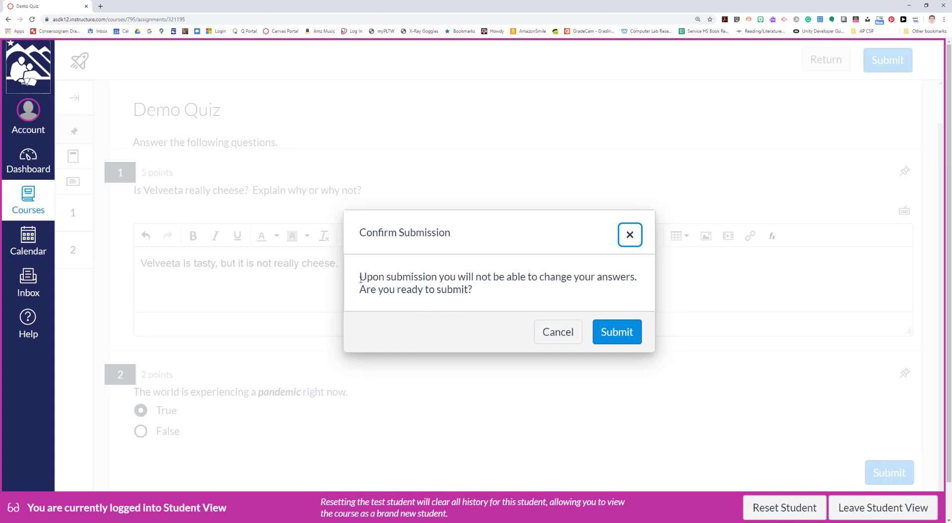
drag(360, 276, 490, 294)
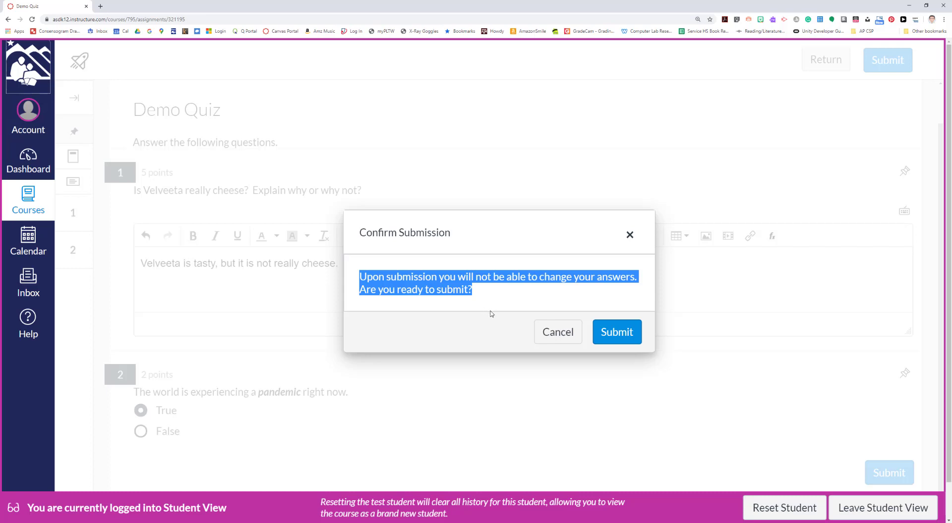
click(613, 333)
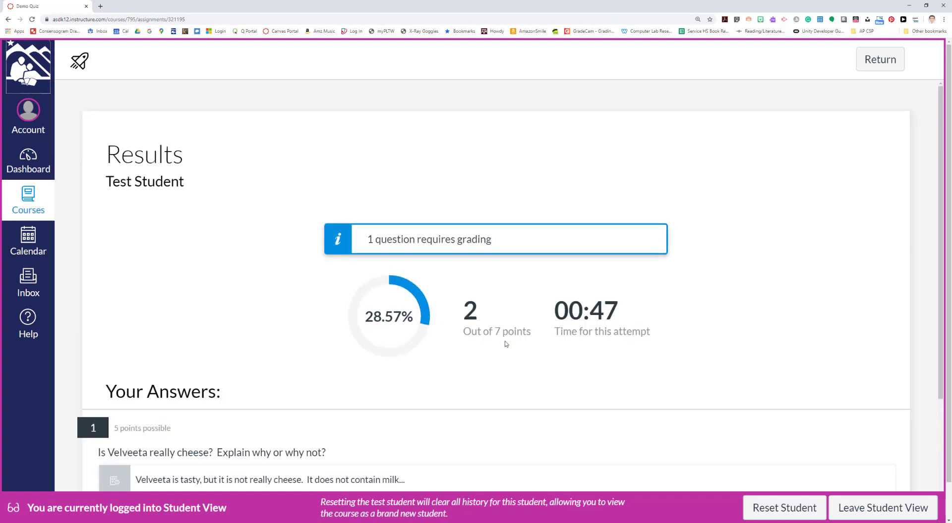
Review the grading notice and both answers in the attempt's results, and leave Student View.
drag(369, 239, 527, 243)
scroll(535, 293, down, 2)
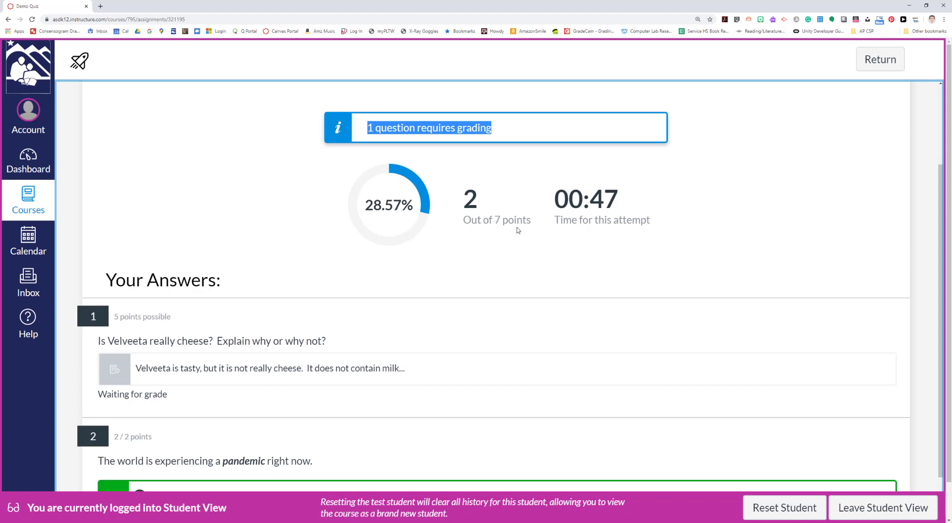
scroll(414, 264, down, 2)
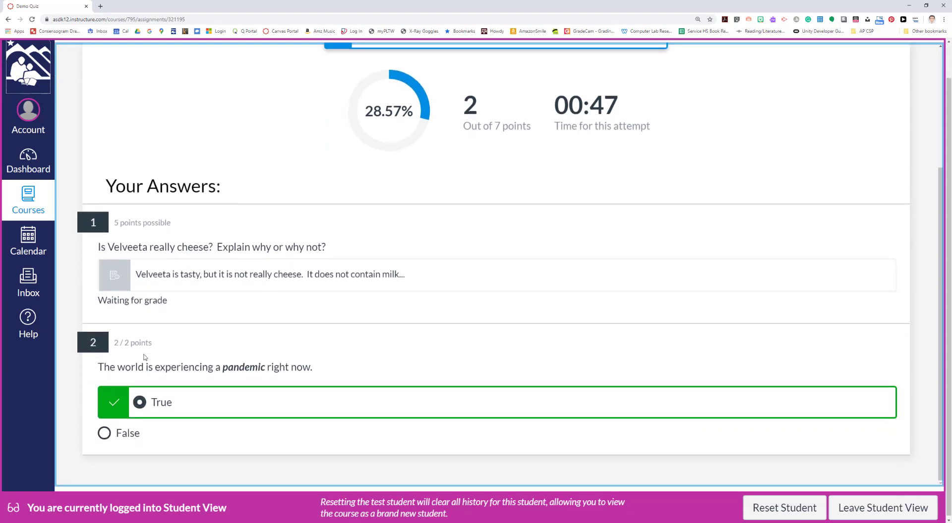
drag(100, 301, 198, 303)
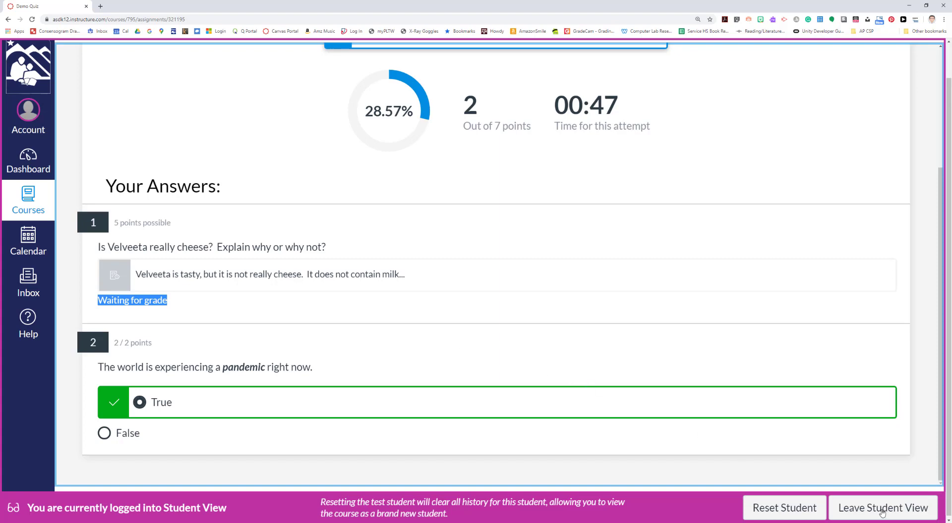
click(864, 508)
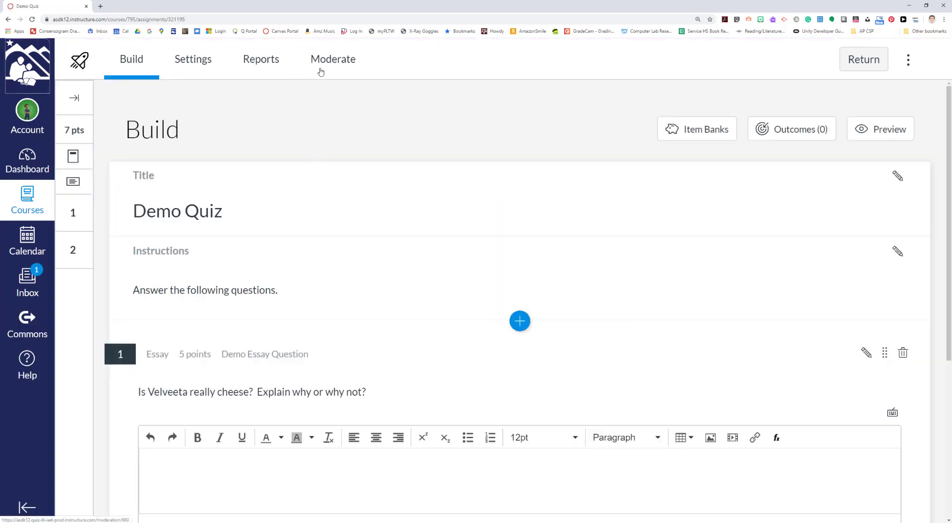
Go back to the sandbox course as the teacher and open the Demo Quiz from its quiz list.
click(30, 212)
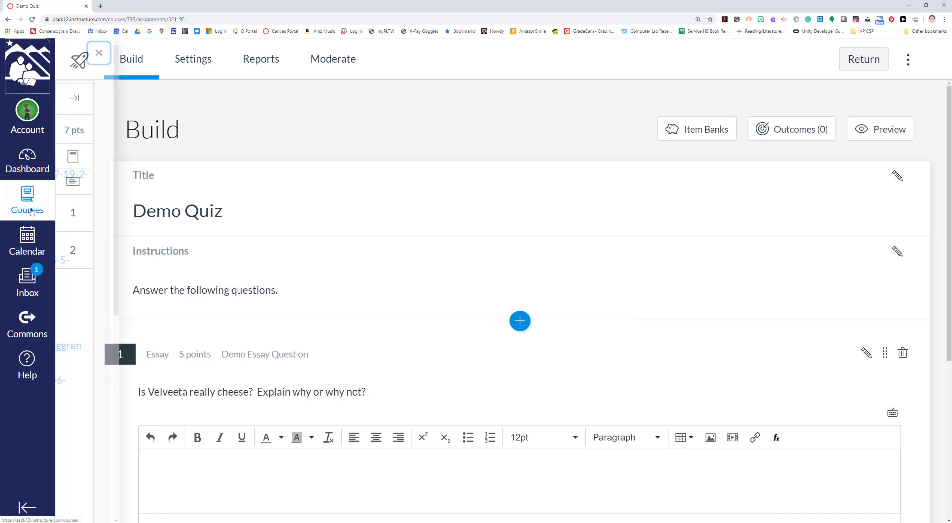
scroll(156, 442, down, 2)
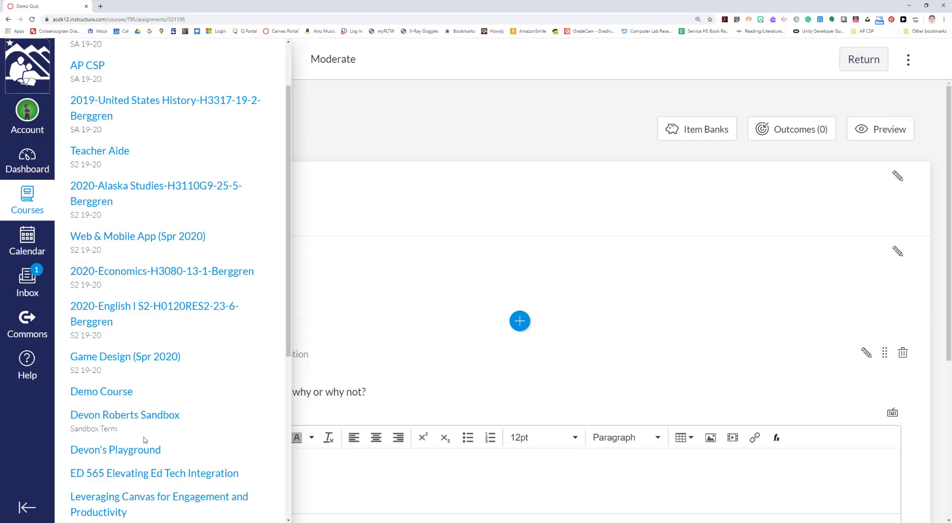
click(122, 416)
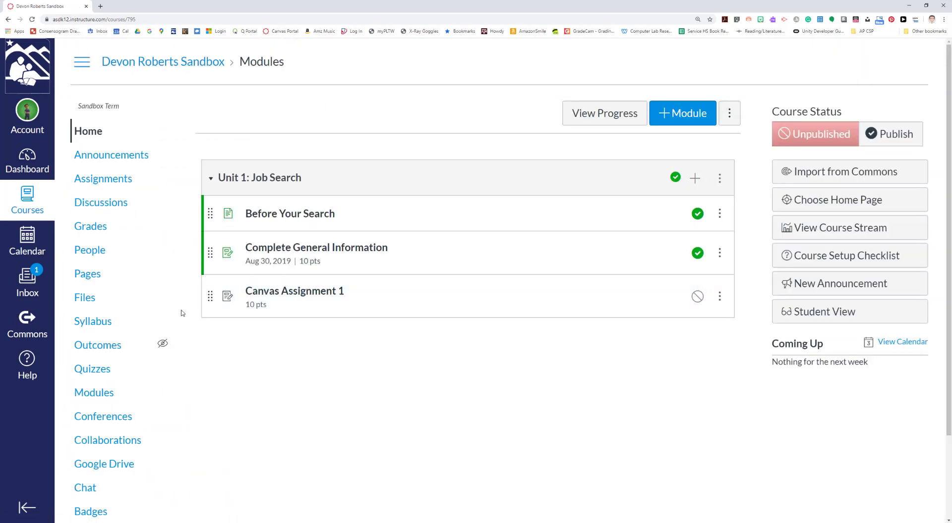
click(92, 375)
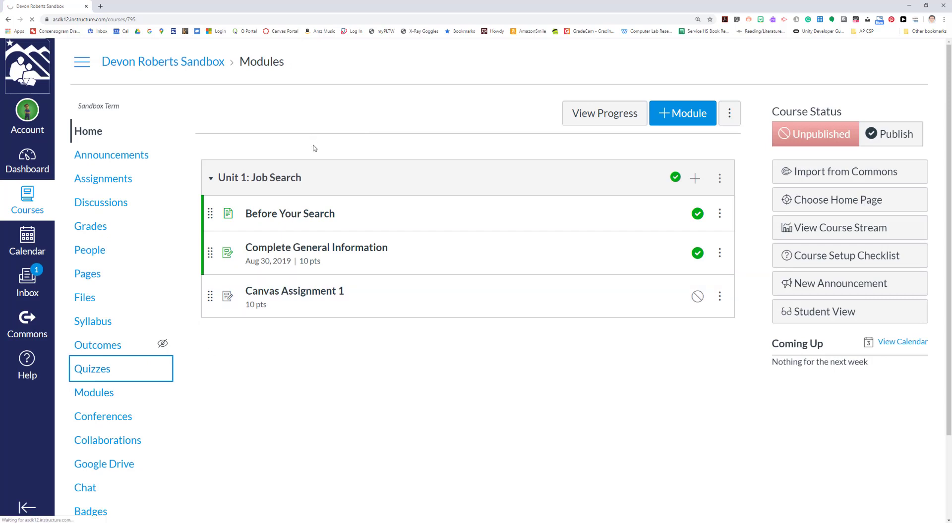
scroll(326, 342, down, 1)
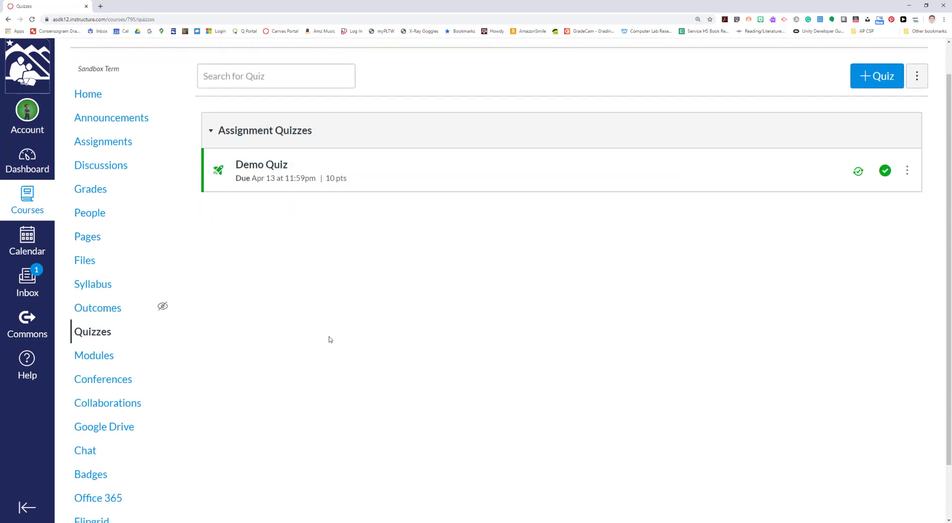
click(262, 167)
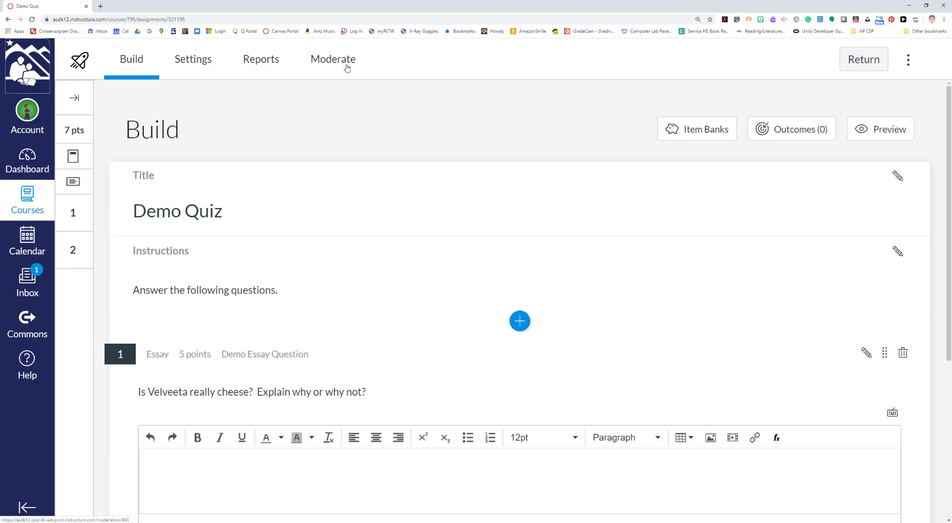
Open the Test Student's attempt for moderation and review the essay response and the point fields of both questions.
click(325, 73)
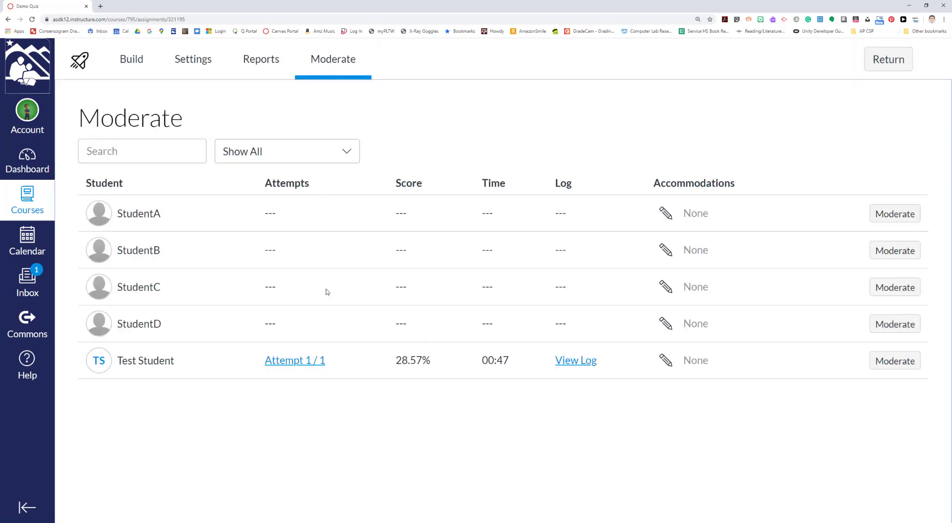
click(296, 361)
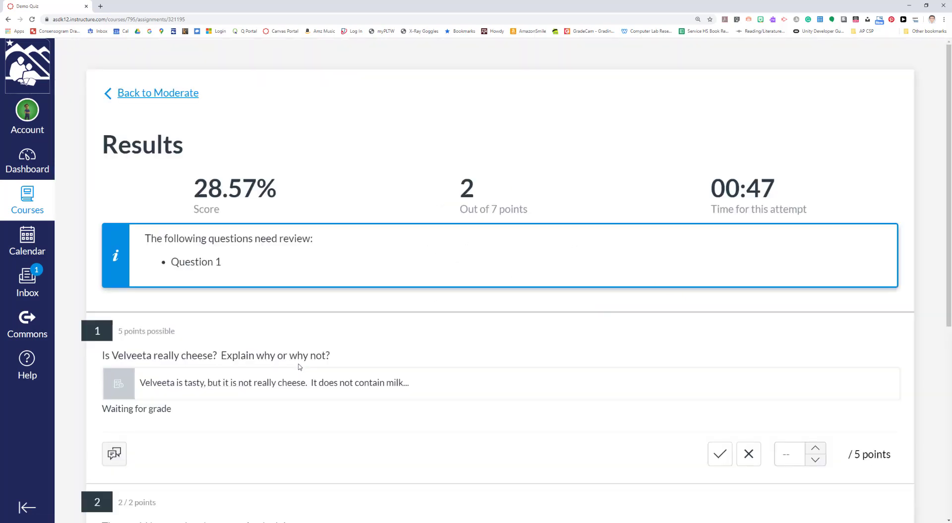
scroll(299, 367, down, 1)
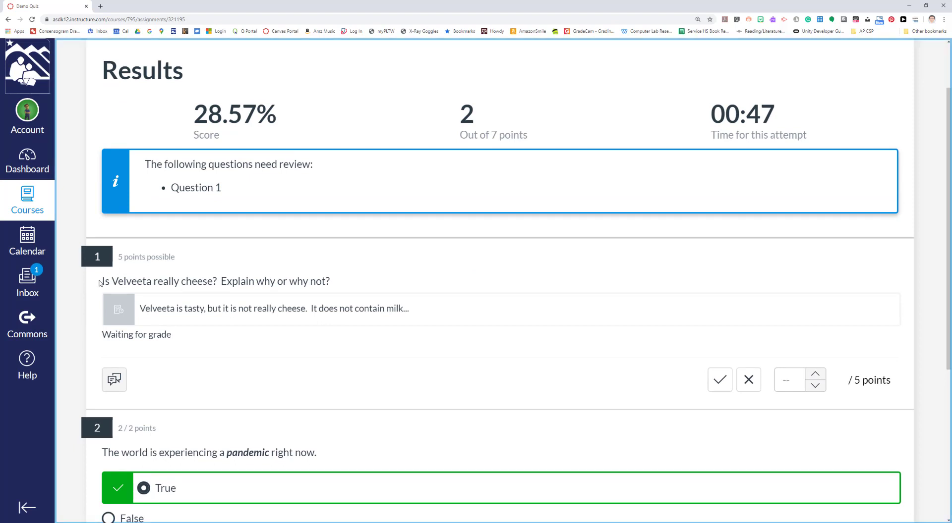
drag(99, 283, 854, 380)
scroll(548, 432, down, 3)
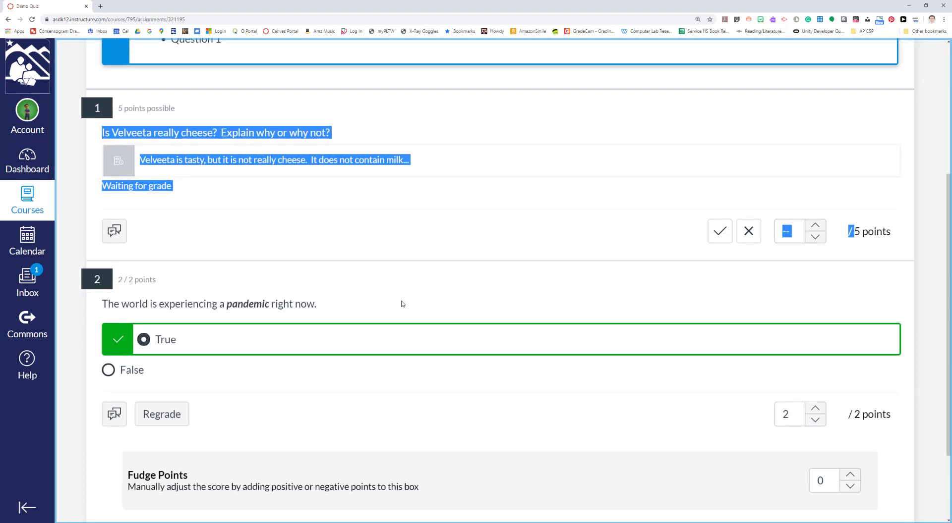
Award 3 of 5 points to the essay answer in question 1.
scroll(387, 312, up, 1)
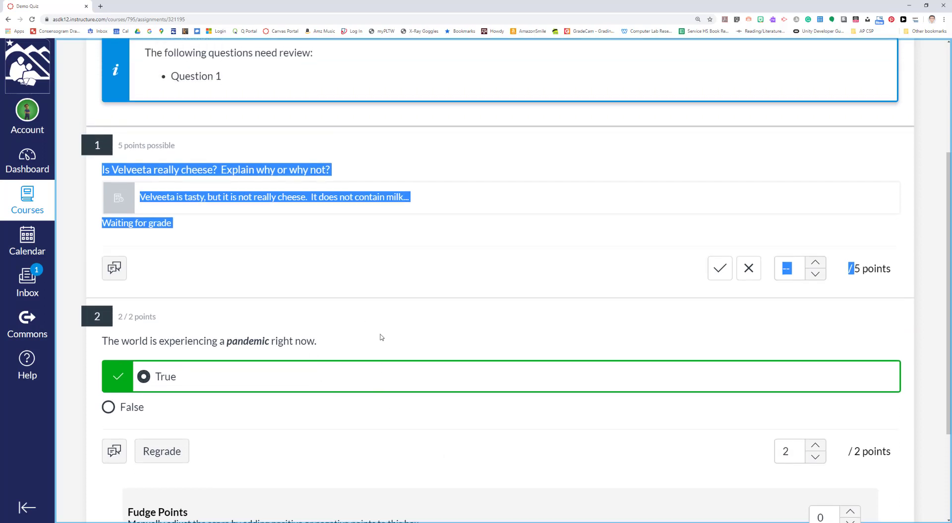
click(411, 259)
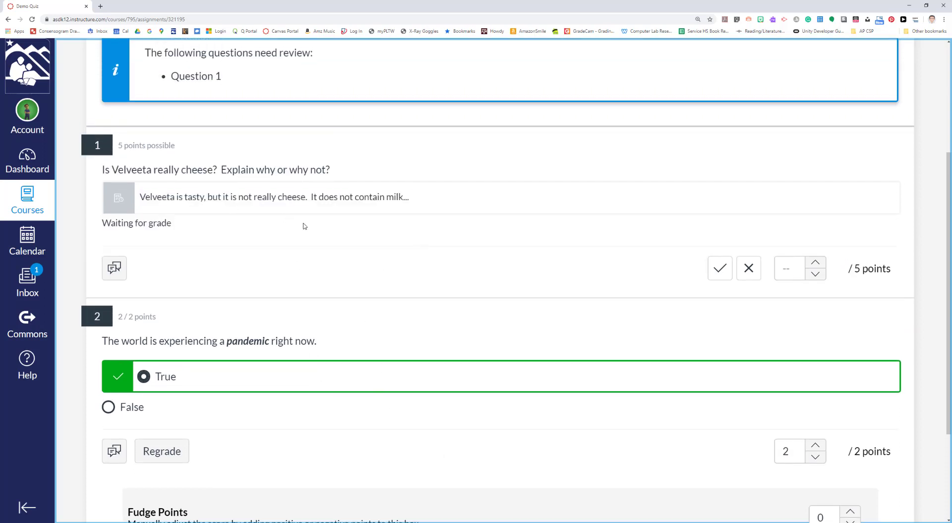
scroll(304, 226, up, 2)
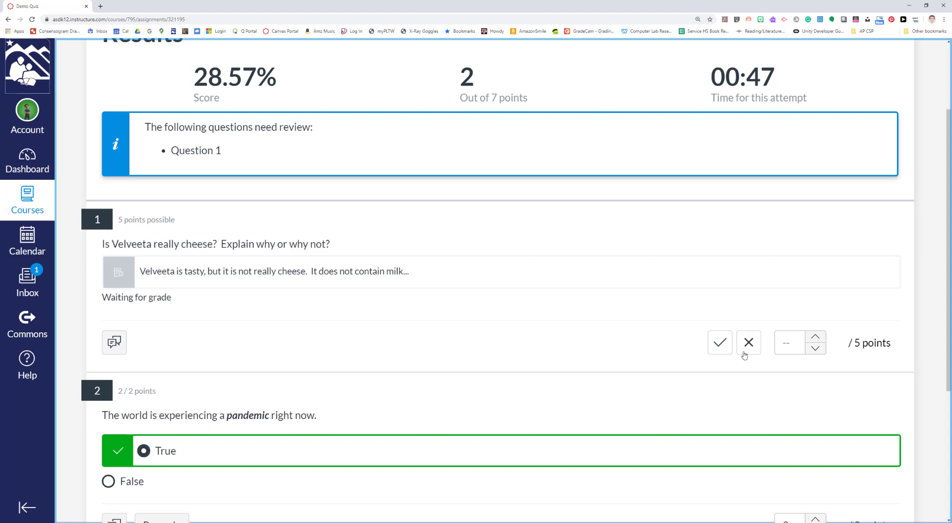
click(815, 338)
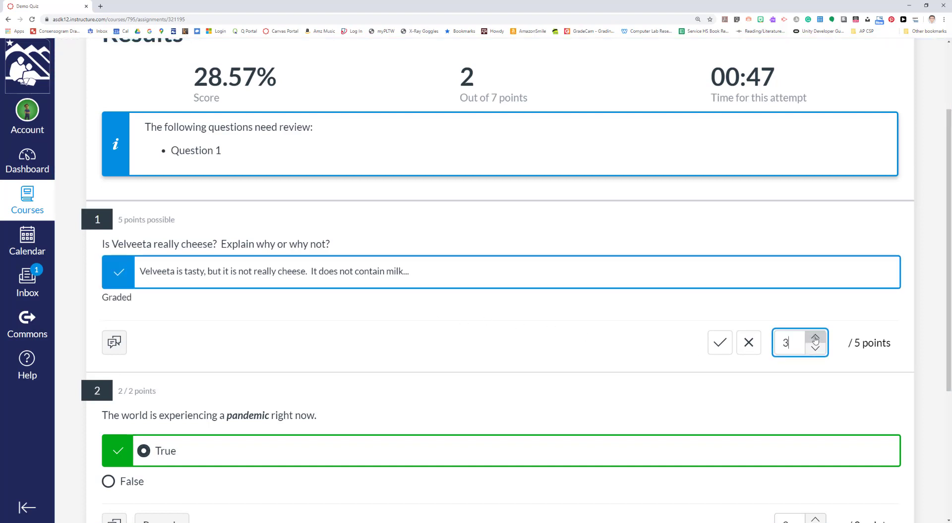
drag(797, 342, 775, 345)
text(2)
click(815, 337)
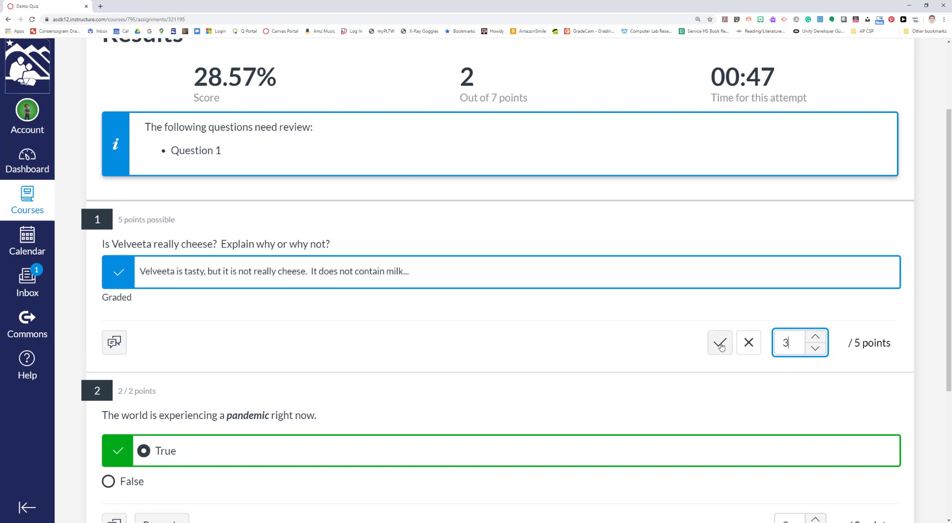
Add the grader comment "blah blah" to question 1 and save the comment.
click(114, 342)
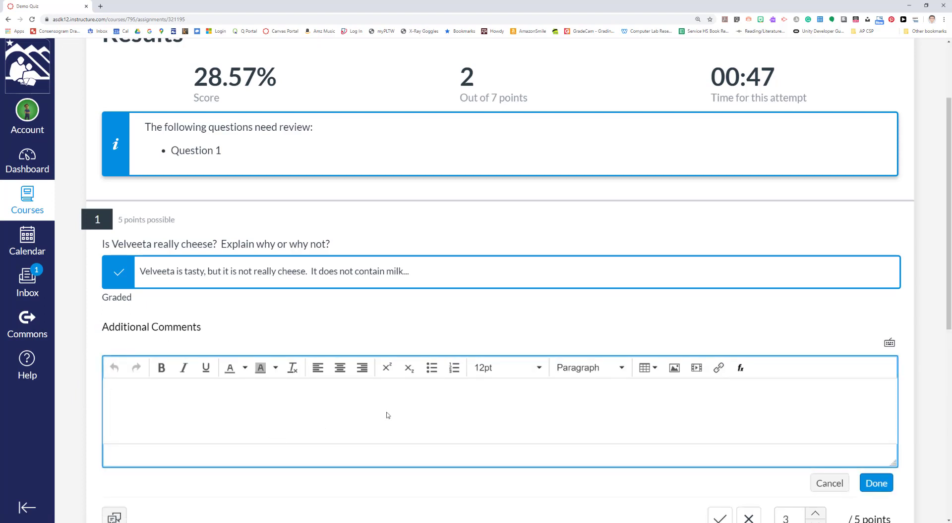
text(blah blah)
click(876, 483)
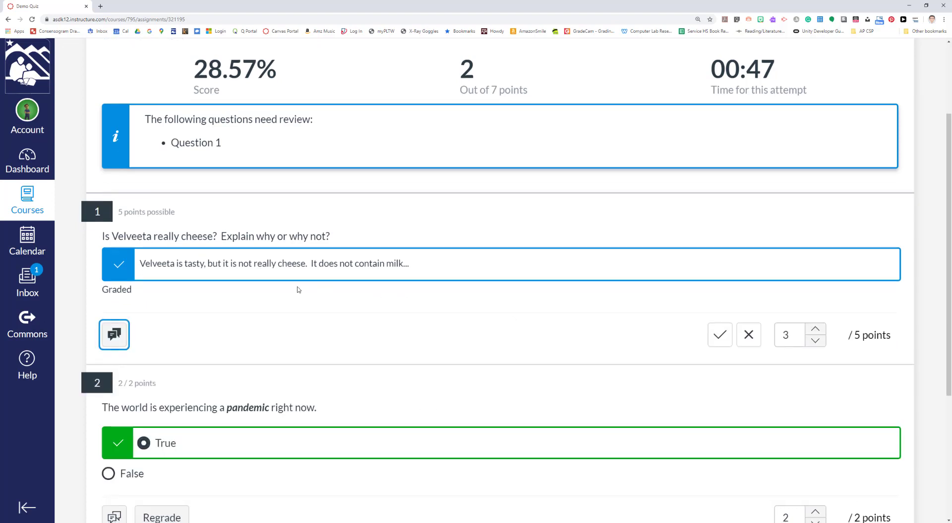
Mark the essay answer in question 1 as correct for full points and update the attempt's results.
click(726, 337)
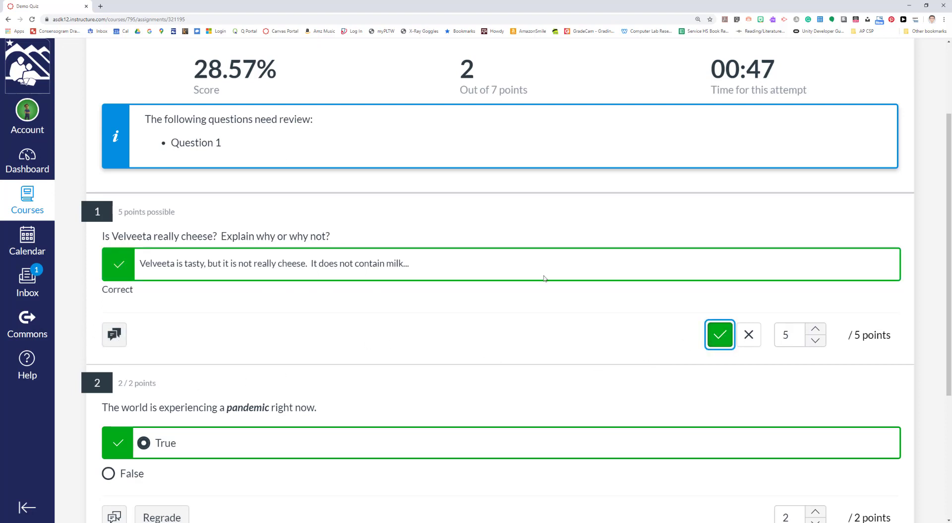
scroll(588, 333, down, 4)
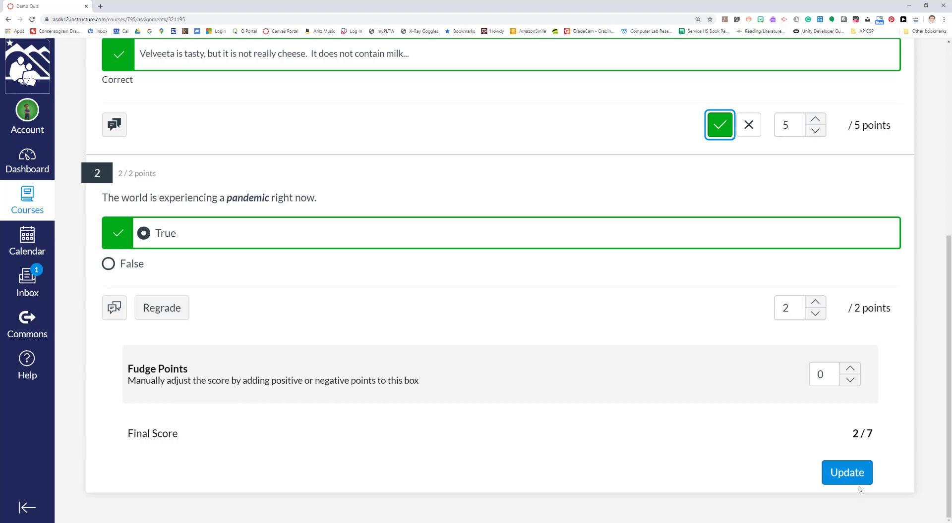
scroll(865, 447, up, 1)
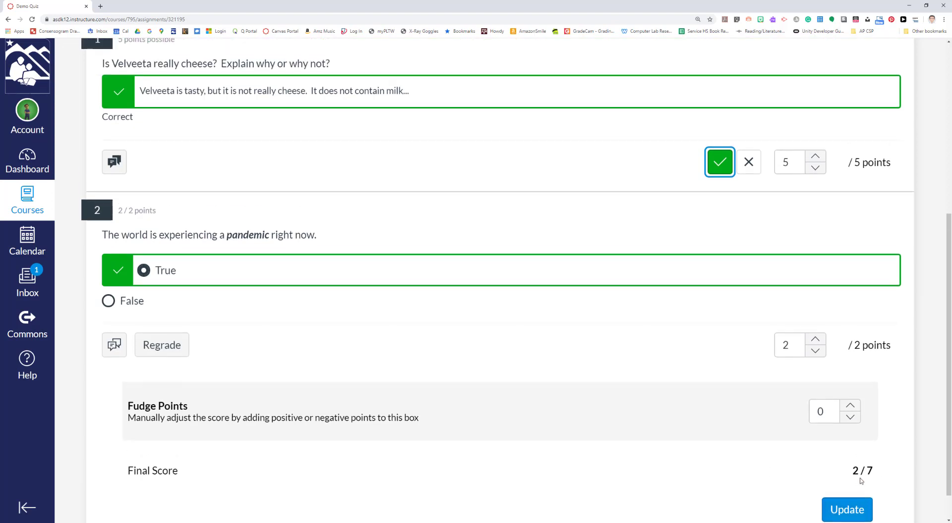
click(849, 510)
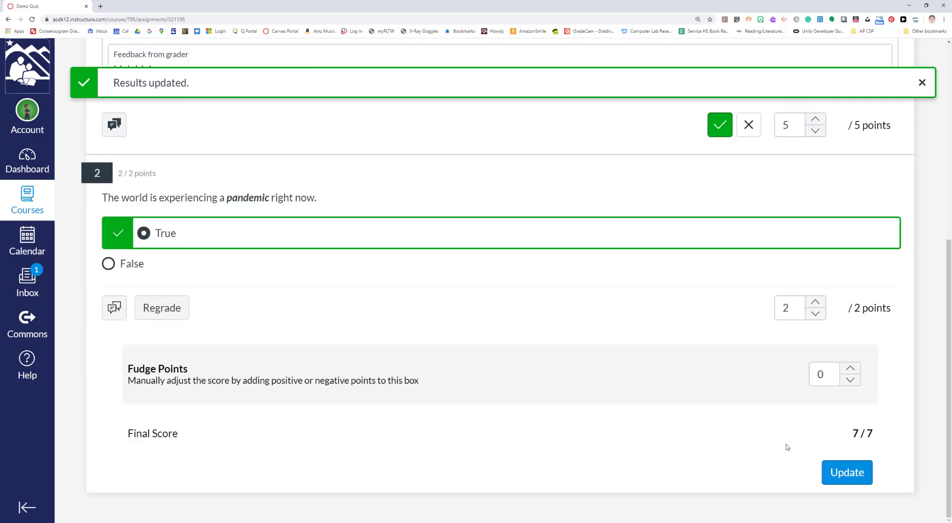
Review the attempt's updated score and grader feedback, and go back to the quiz's moderation list.
scroll(643, 394, up, 7)
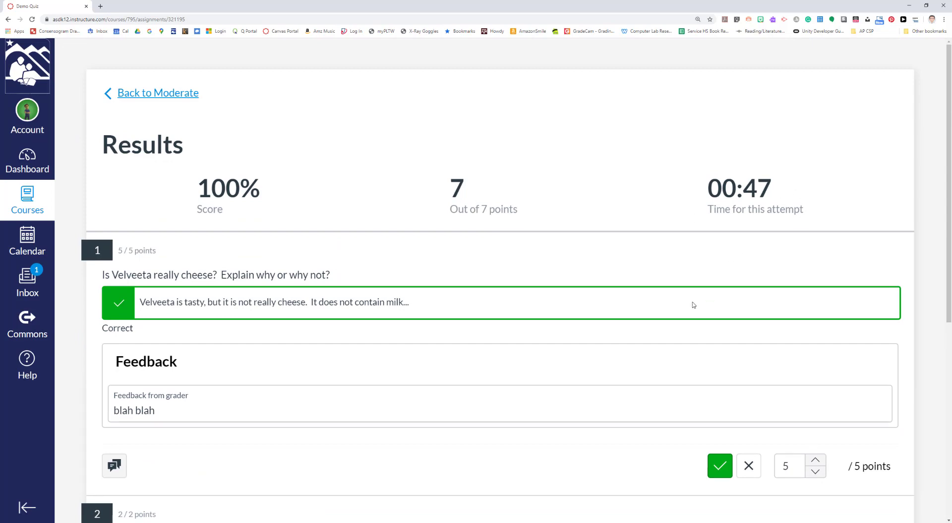
scroll(692, 304, down, 7)
scroll(691, 304, up, 7)
click(164, 96)
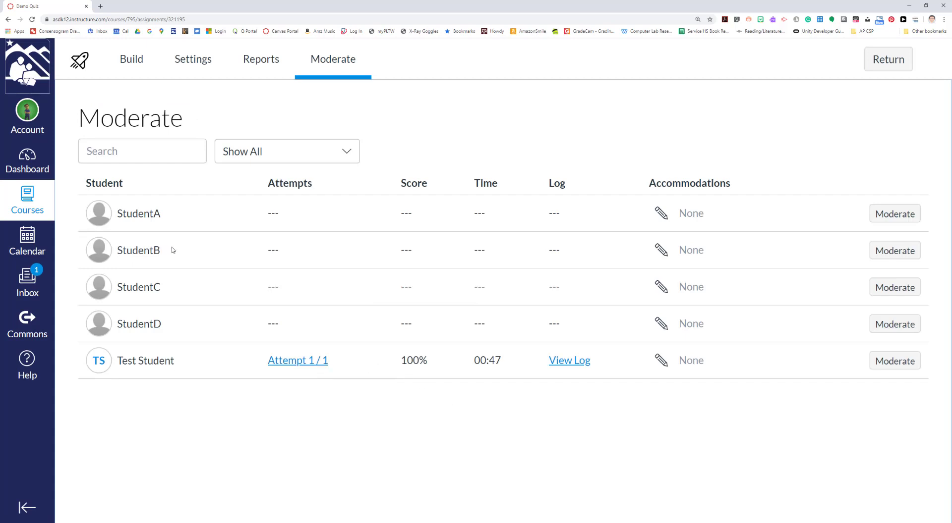
Open the sandbox course's gradebook and bring the Demo Quiz column into view.
click(42, 209)
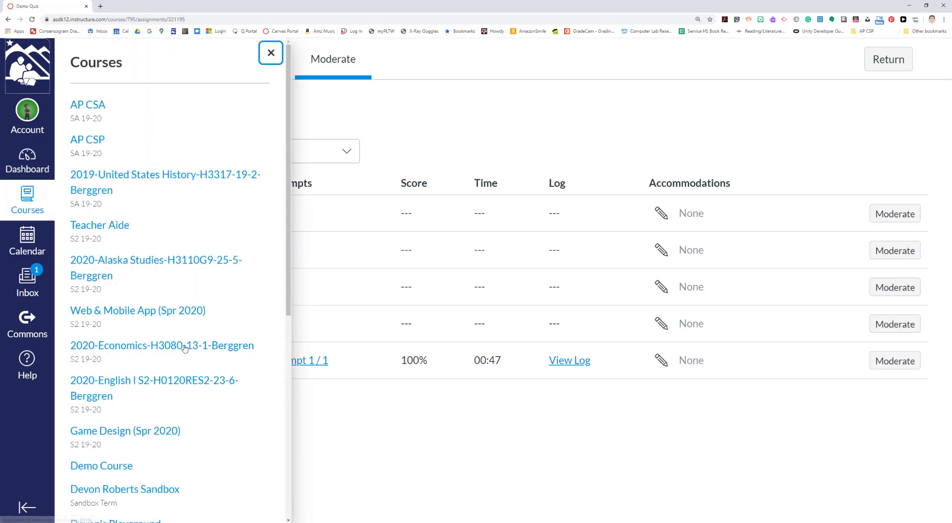
scroll(171, 322, down, 3)
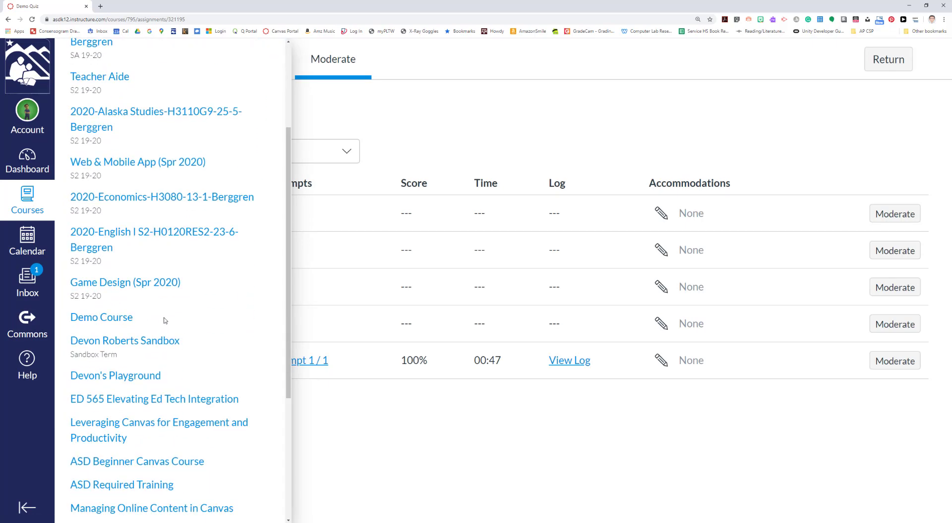
click(116, 342)
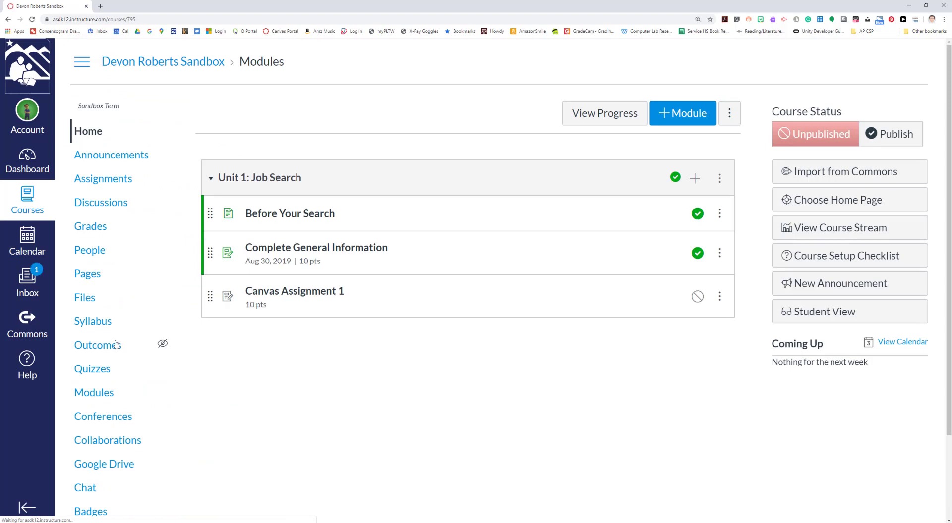
click(93, 228)
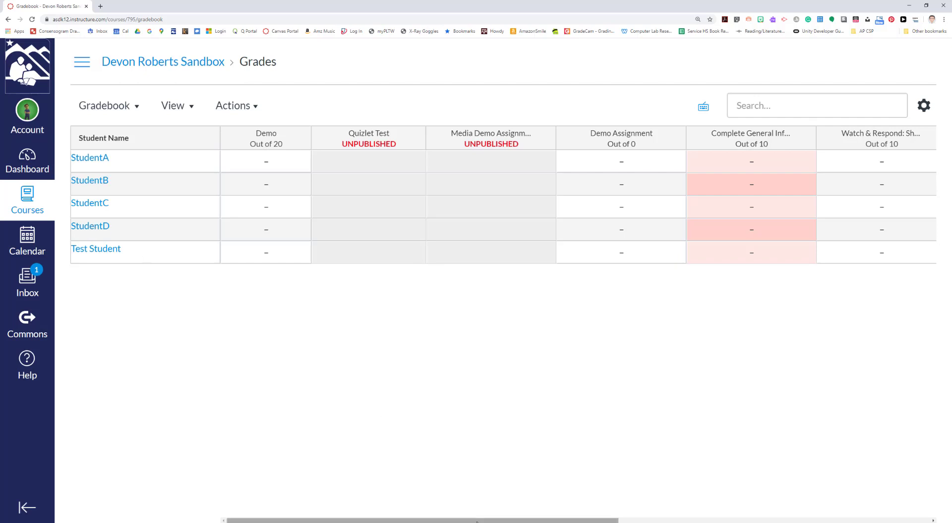
drag(532, 520, 833, 520)
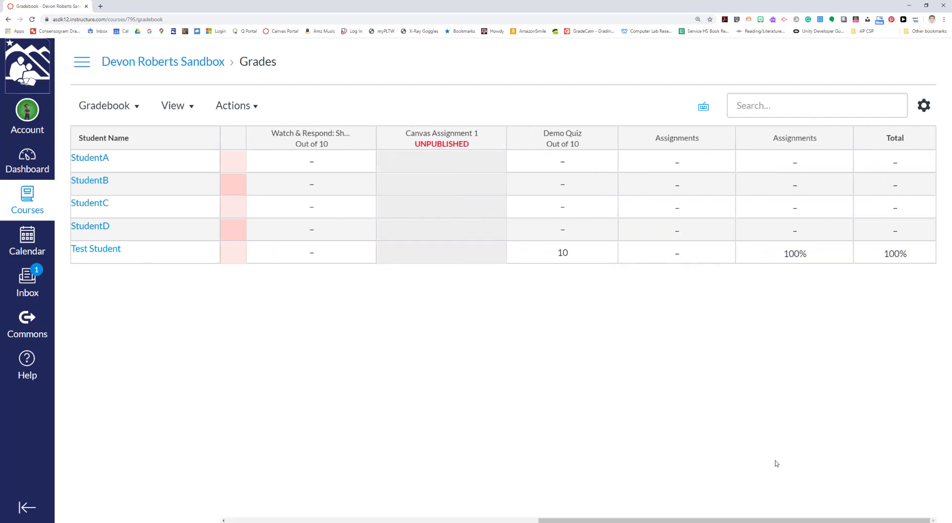
Review the Test Student's graded Demo Quiz submission in SpeedGrader and return to the gradebook.
click(591, 261)
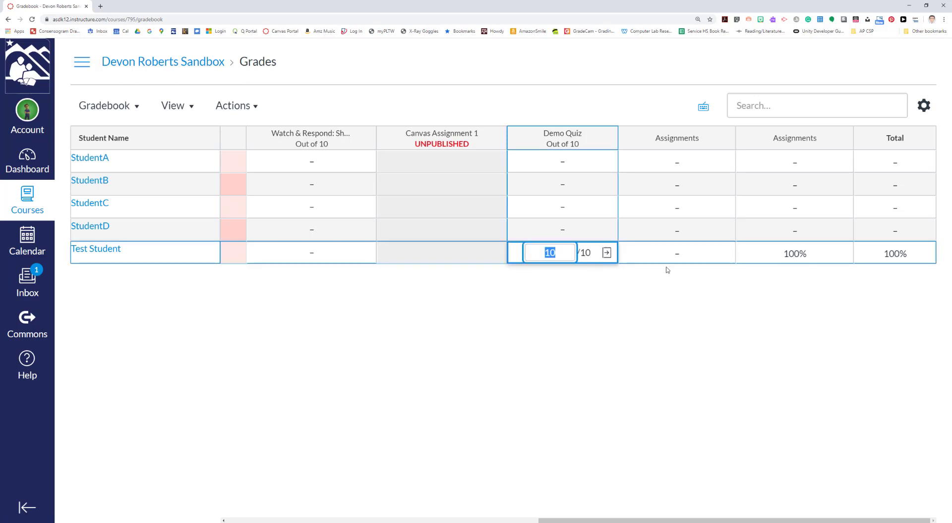
click(607, 253)
click(839, 178)
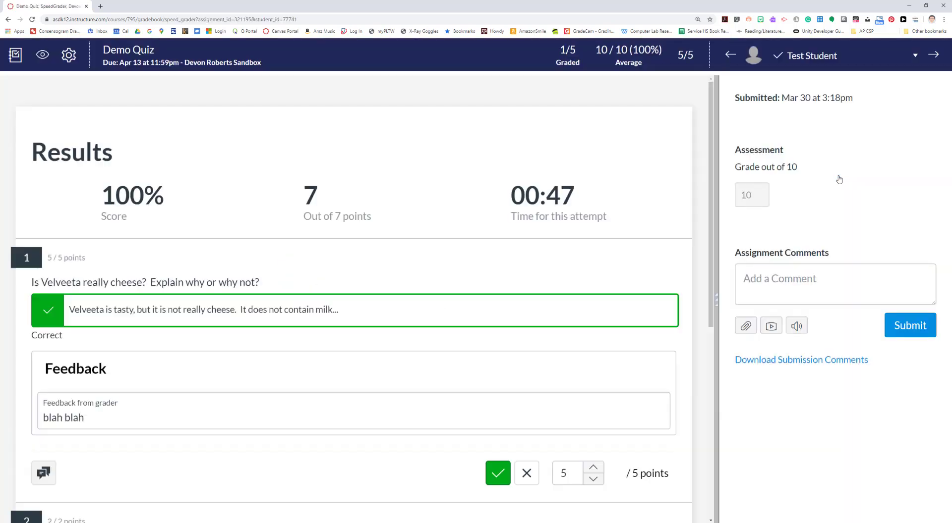
scroll(430, 344, down, 3)
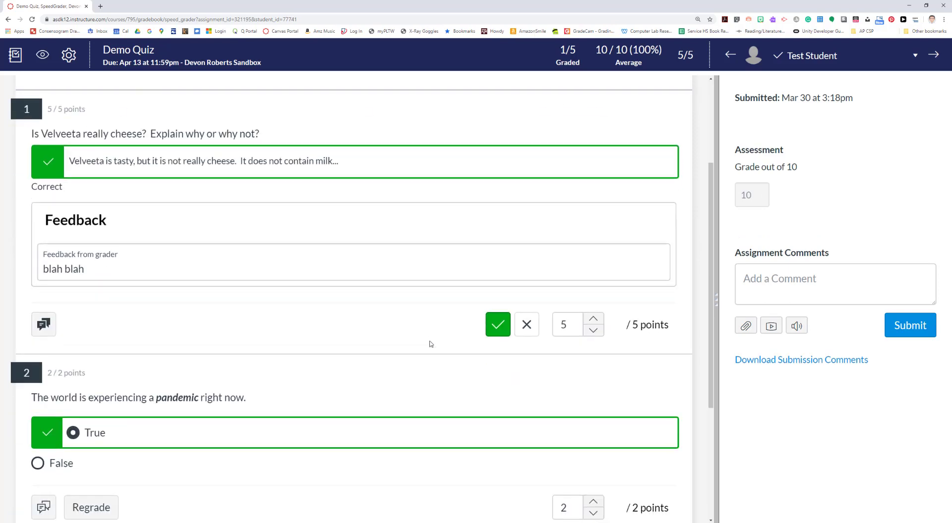
scroll(431, 344, up, 3)
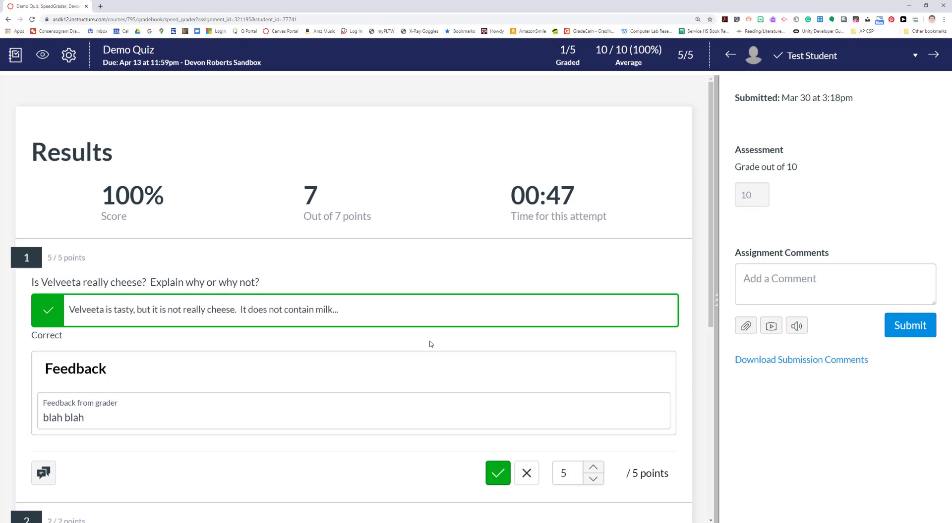
scroll(430, 344, down, 4)
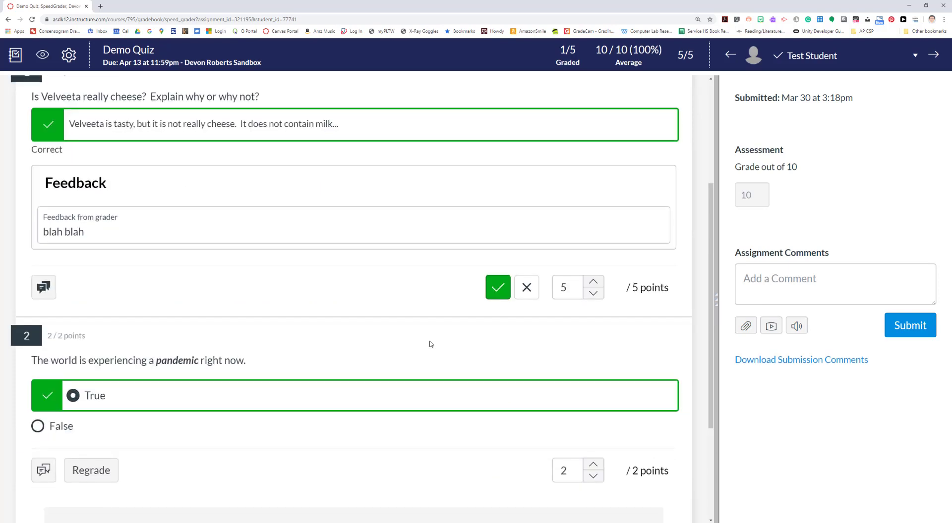
scroll(430, 344, up, 3)
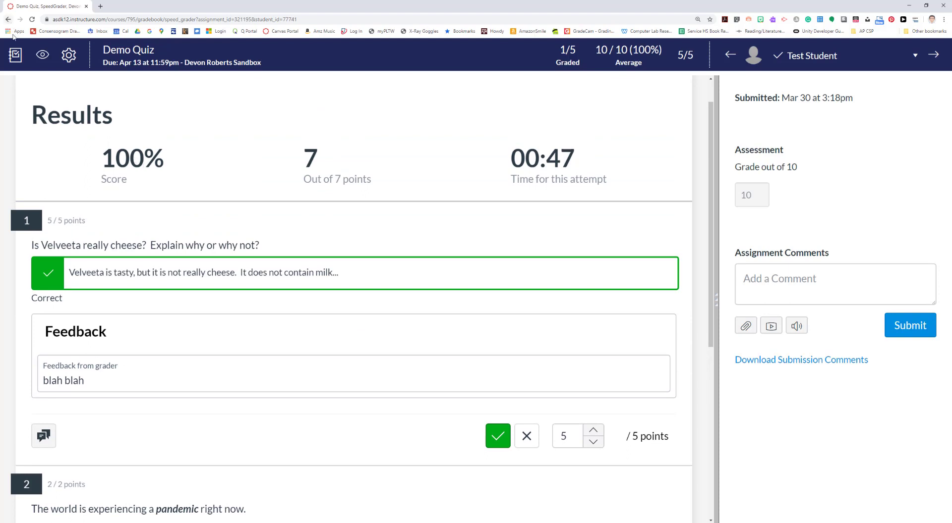
click(8, 20)
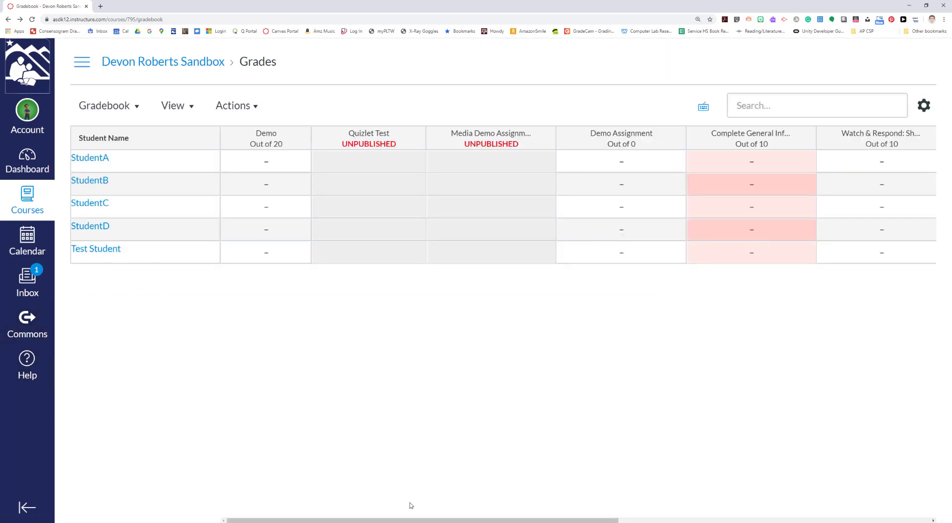
drag(353, 520, 277, 520)
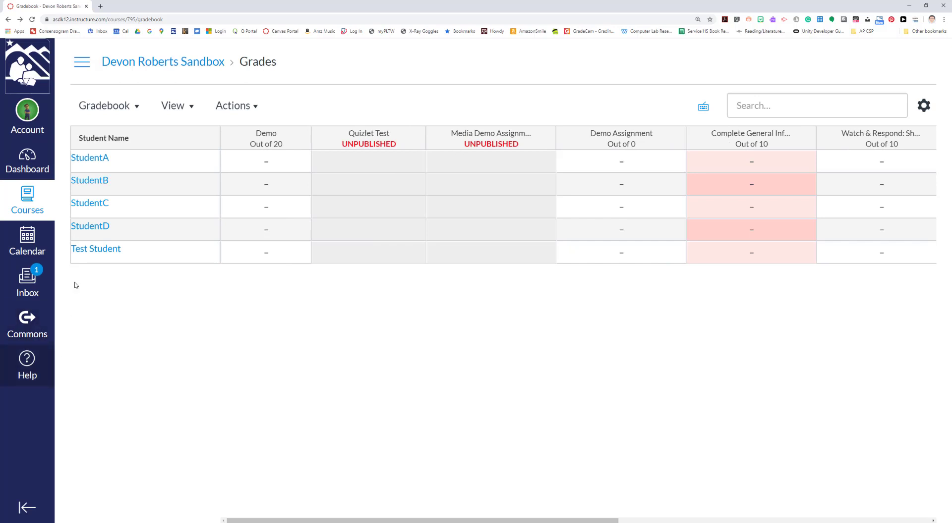
Enter Student View for the sandbox course and reset the test student.
click(75, 67)
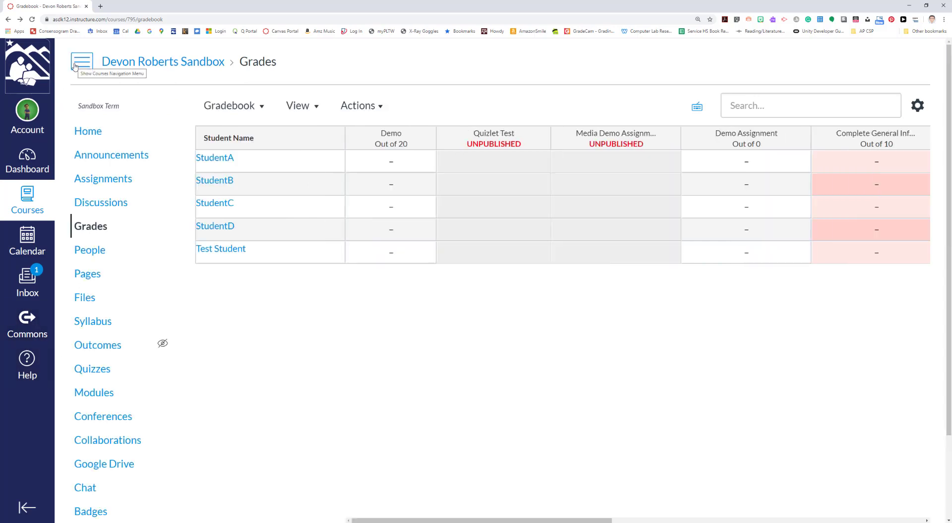
scroll(93, 513, down, 2)
click(93, 506)
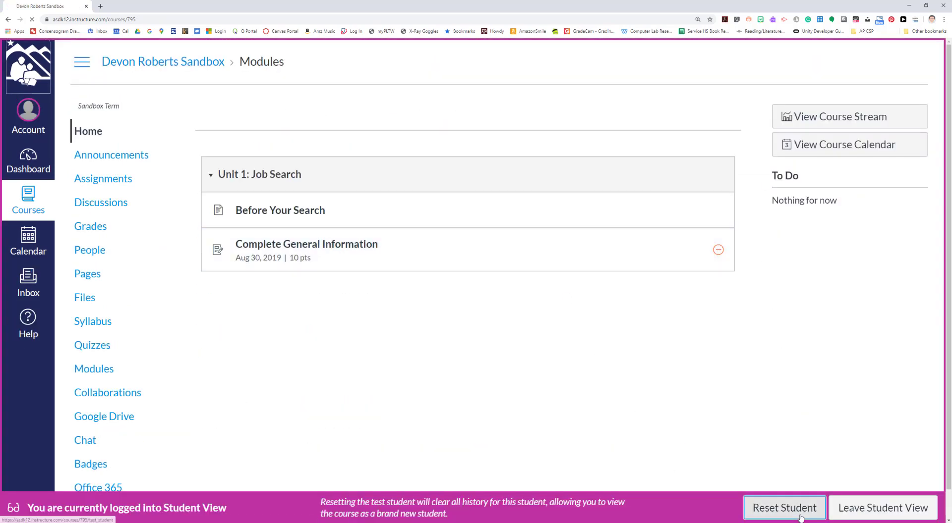
click(800, 517)
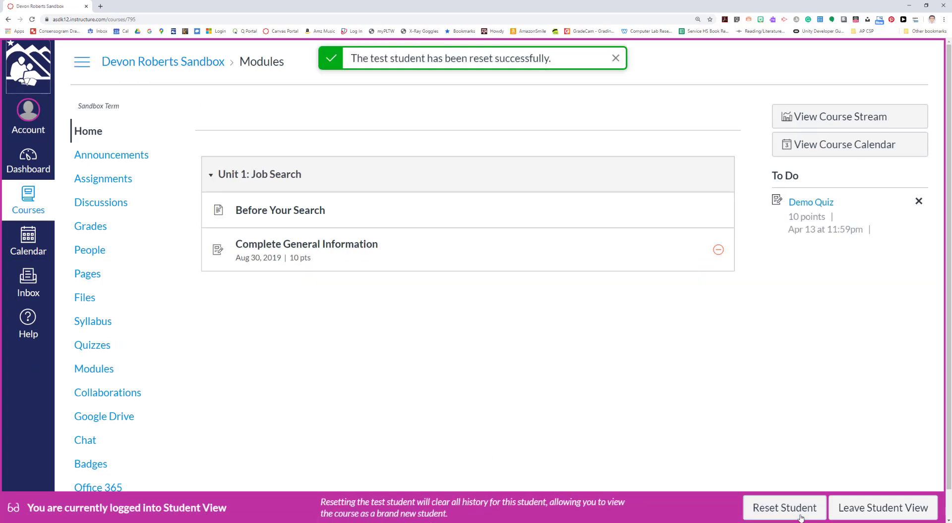
Open the Demo Quiz from the course's quiz list and begin a new attempt.
click(89, 351)
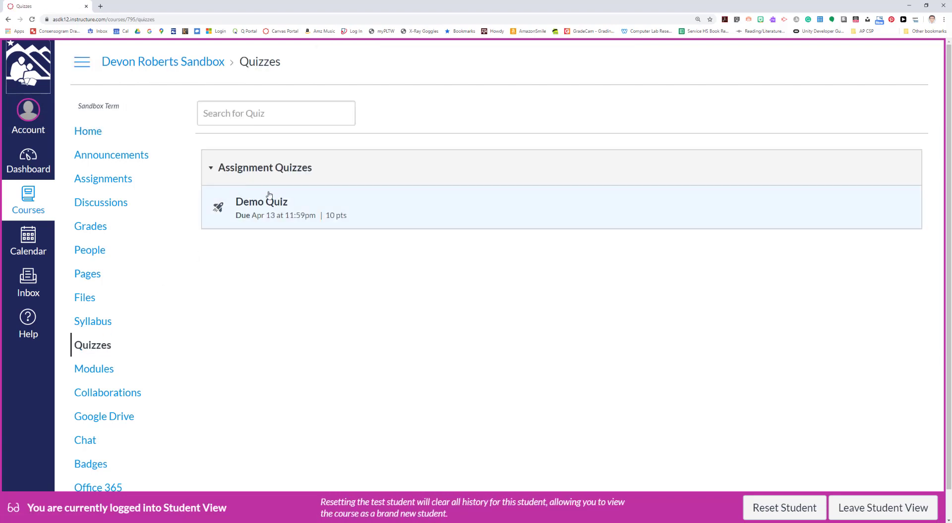
click(272, 202)
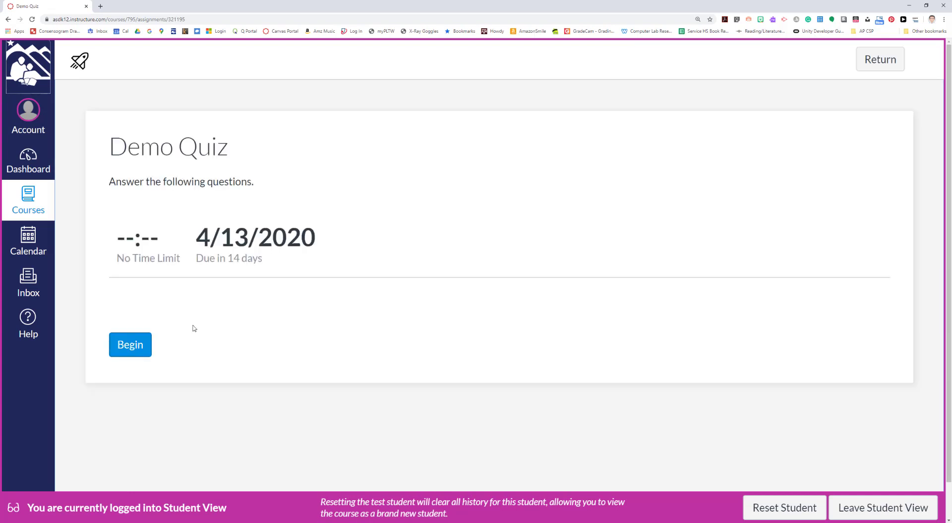
click(132, 348)
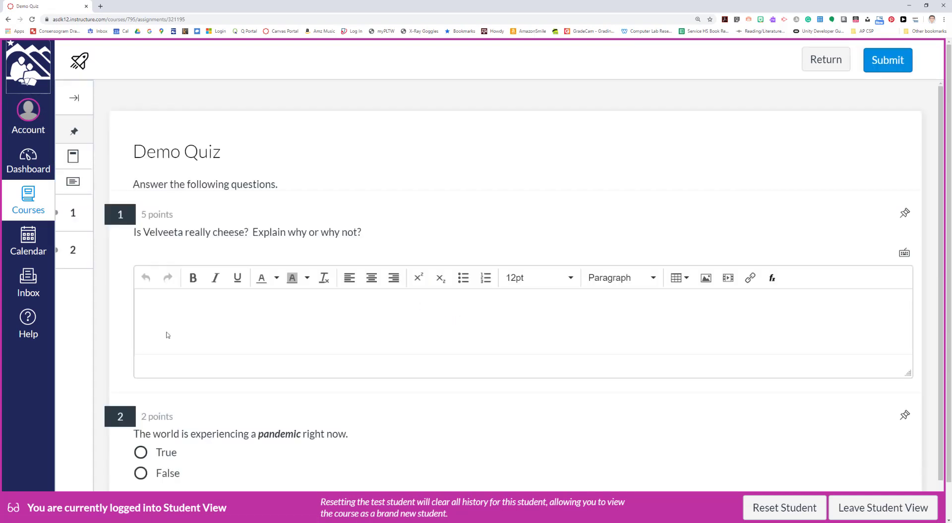
Answer question 1 with "Velveeta is definitely a cheese as it is yellow and comes in a block.".
click(202, 305)
text(Vel)
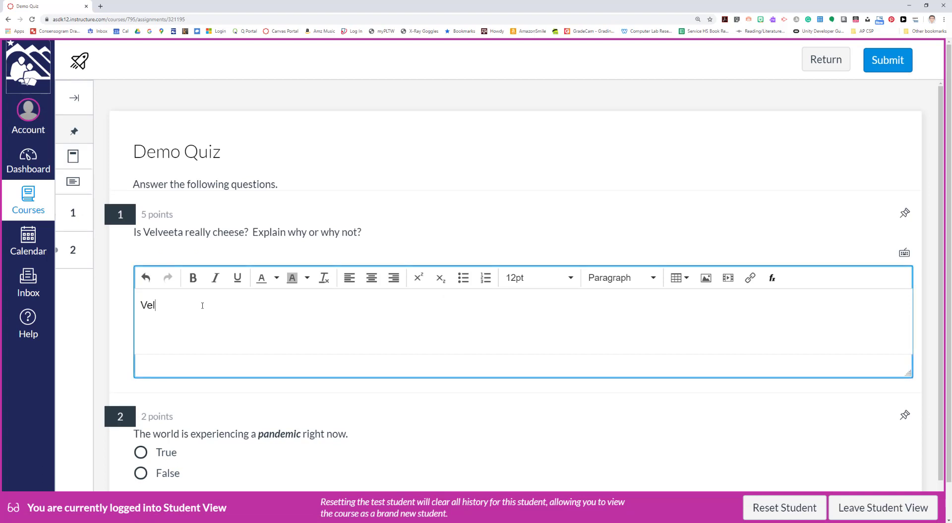
text(veeta is definitely a cheese as it i)
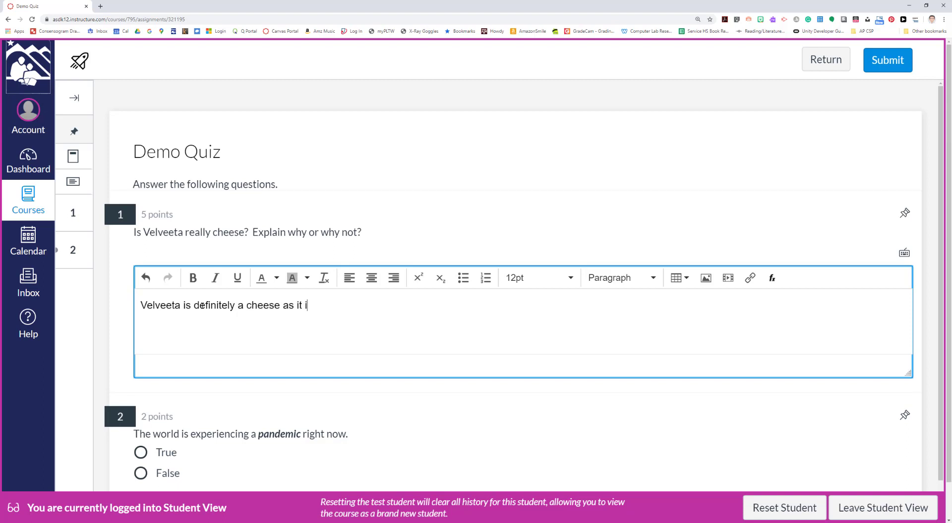
text(s yellow and comes in a block.)
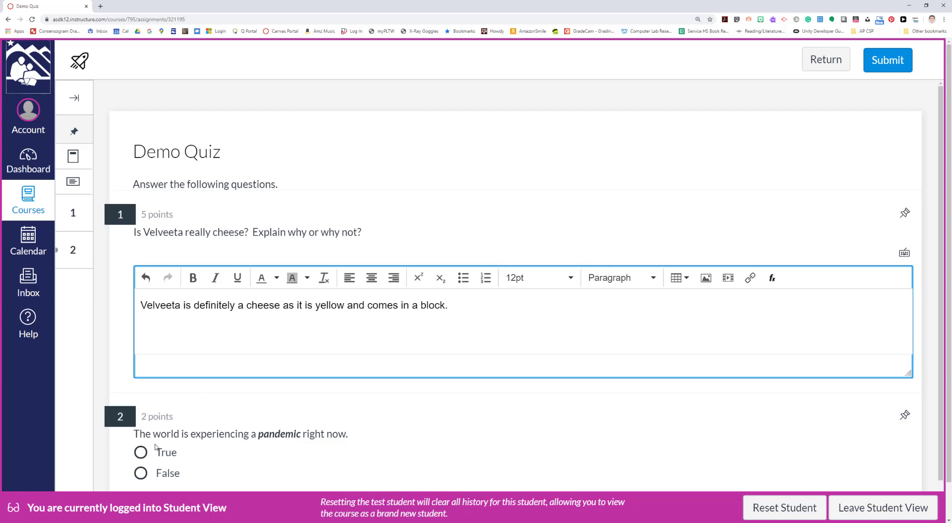
Answer question 2 with False, submit the quiz with confirmation, and look over the submitted answers.
click(143, 476)
scroll(531, 451, down, 2)
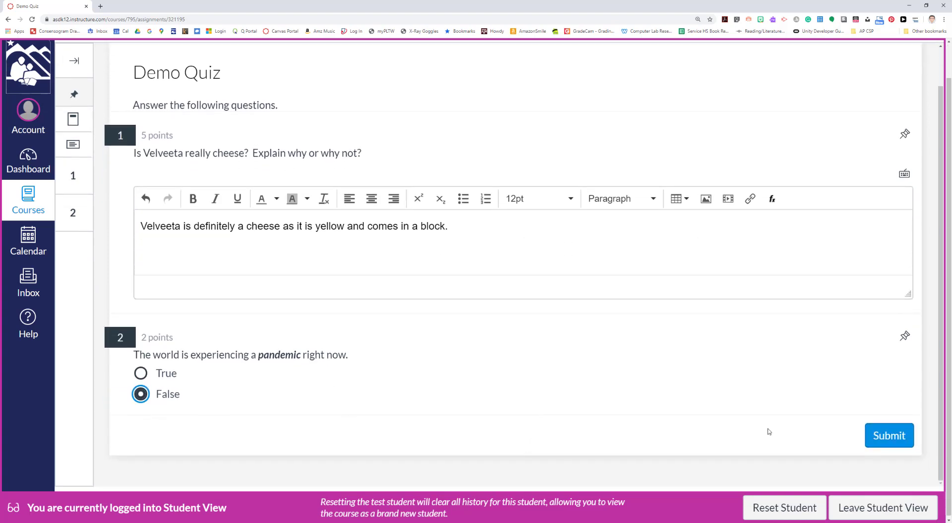
click(883, 438)
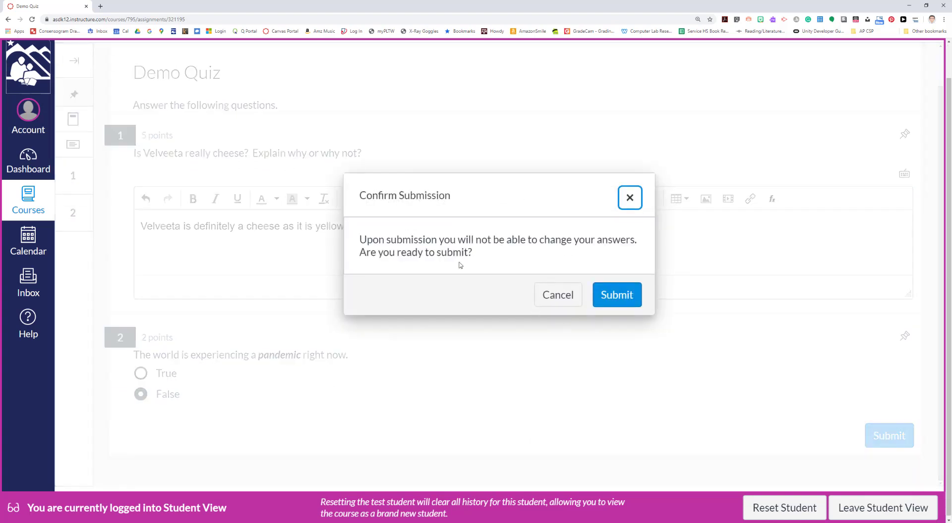
click(611, 293)
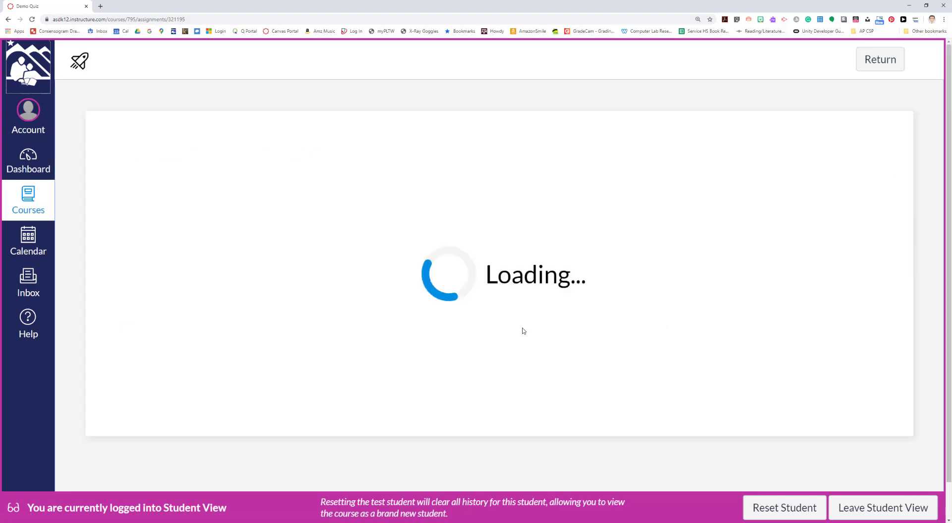
scroll(522, 331, down, 3)
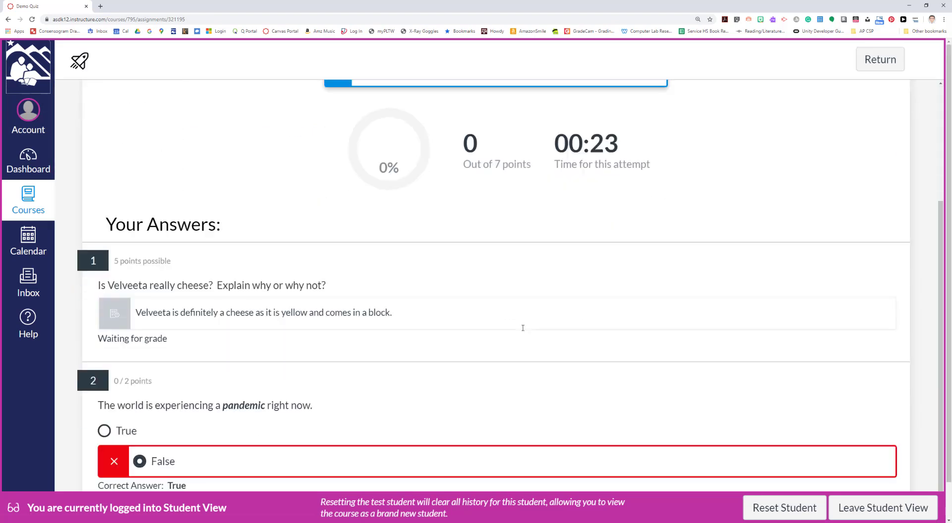
scroll(480, 169, down, 1)
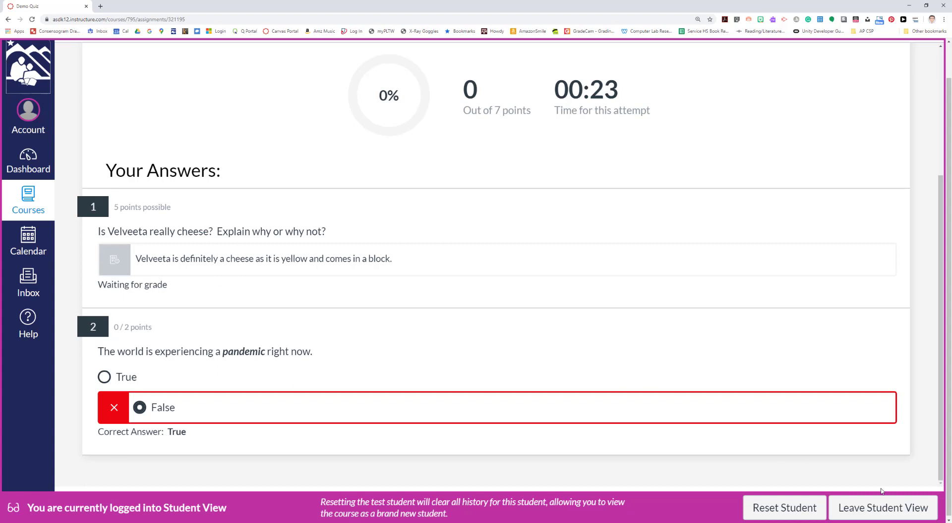
Leave Student View and open the gradebook of the sandbox course.
click(872, 509)
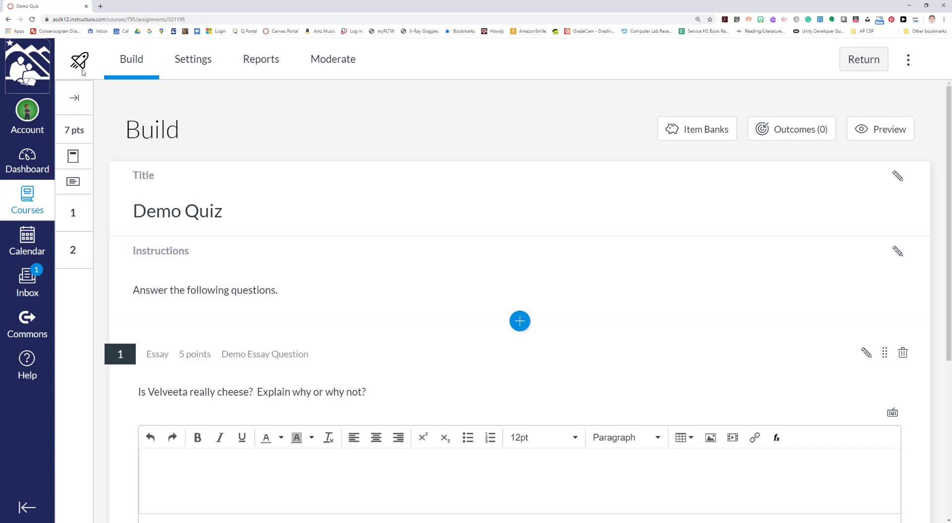
click(40, 209)
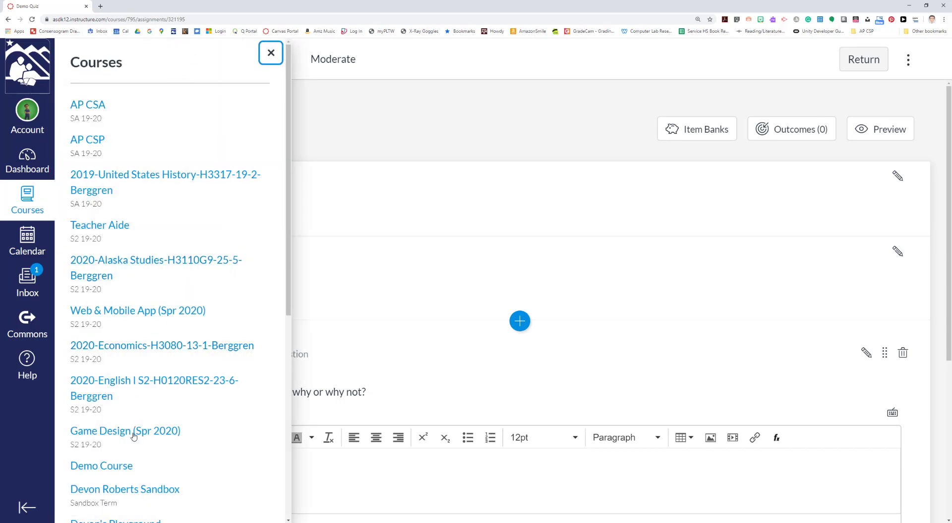
click(138, 488)
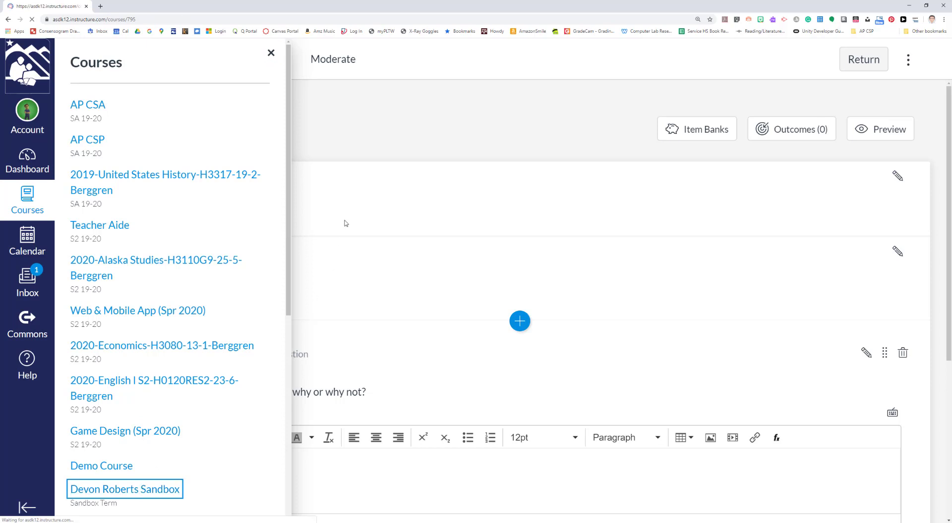
click(87, 231)
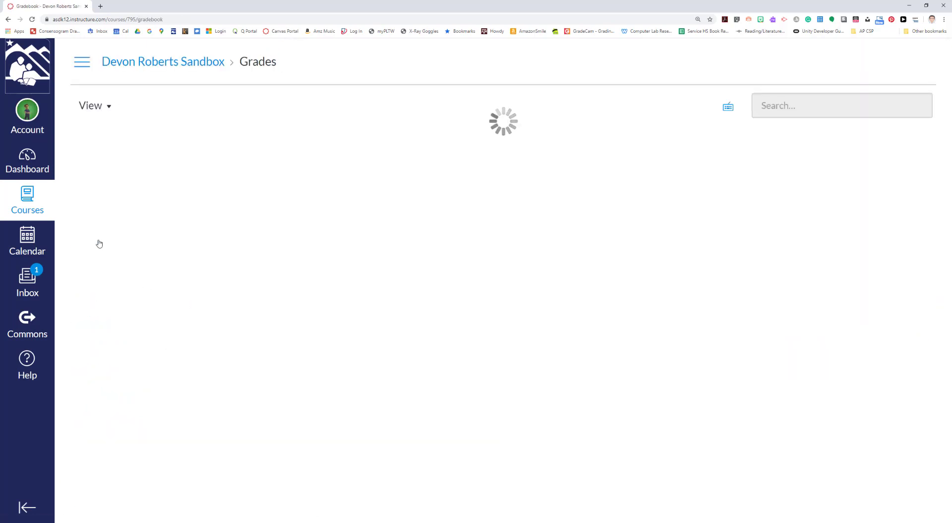
Open the Test Student's new Demo Quiz submission in SpeedGrader from its gradebook cell.
drag(389, 521, 701, 520)
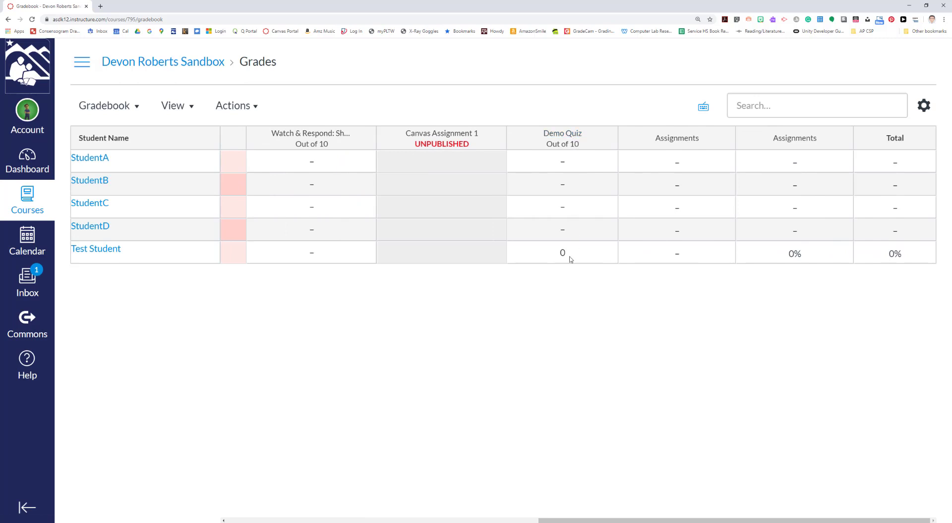
click(605, 254)
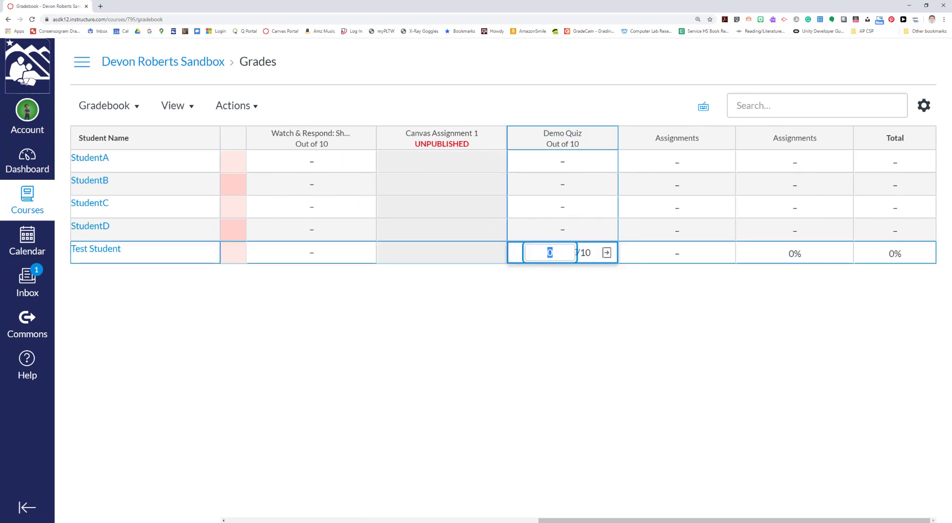
click(607, 254)
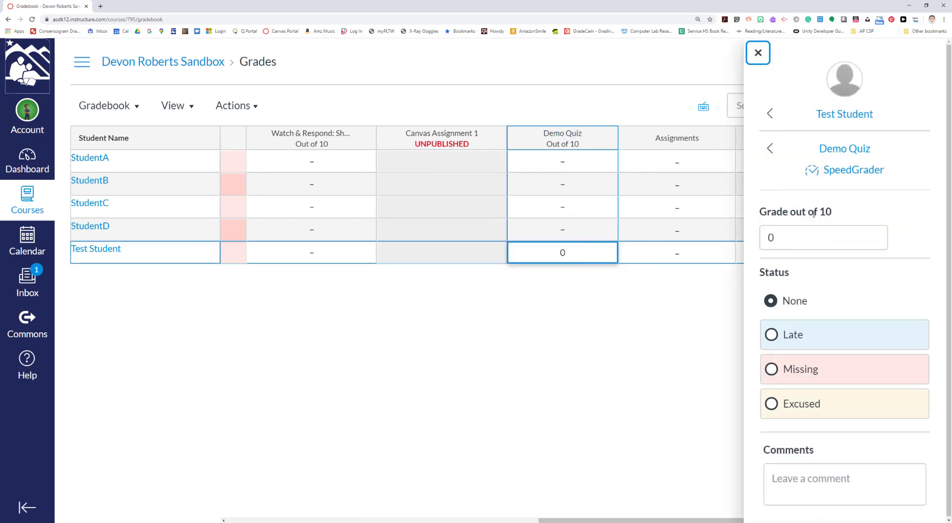
click(844, 172)
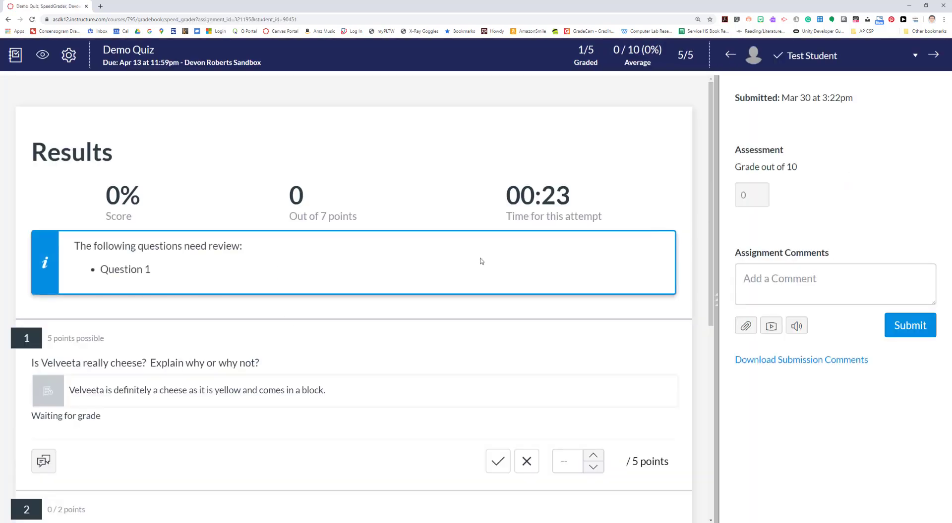
Award 2 of 5 points for the Velveeta essay answer in question 1.
scroll(450, 270, down, 2)
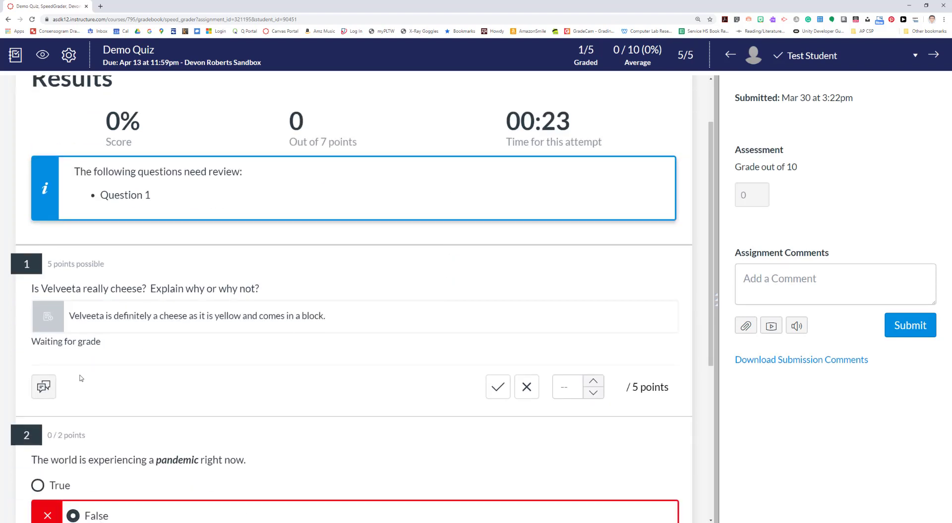
click(113, 347)
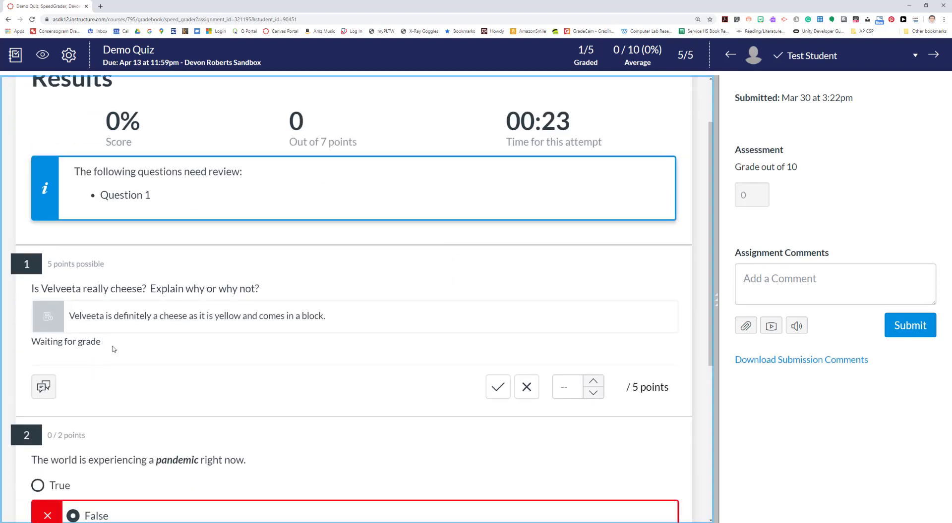
click(576, 386)
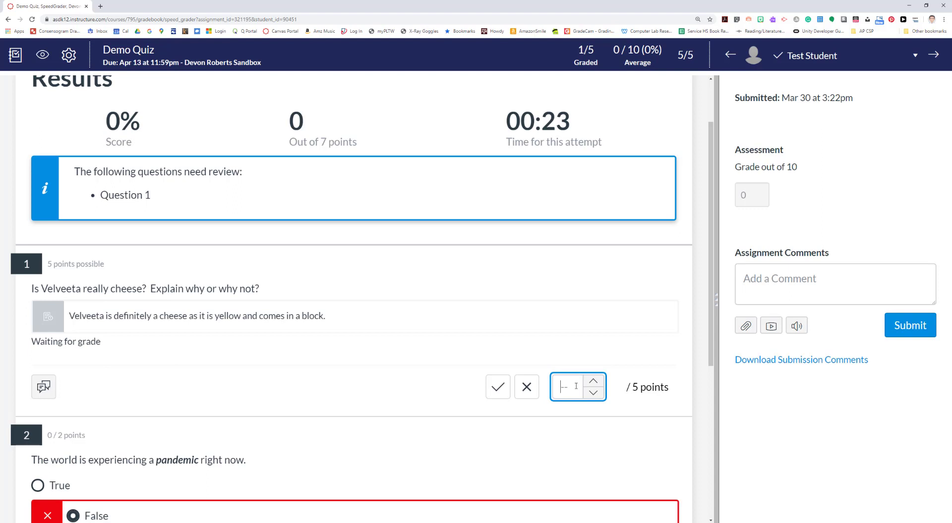
text(2)
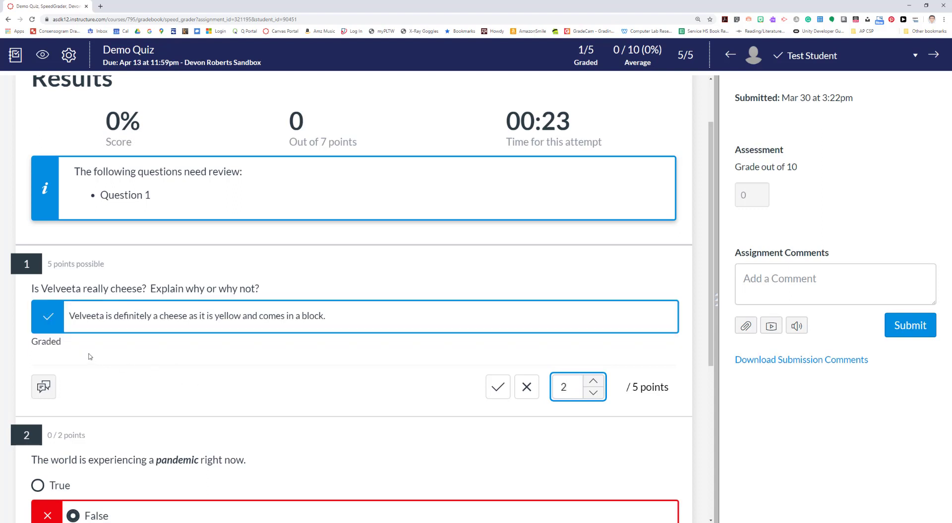
Add the feedback comment "yada yada..." to question 1.
click(43, 387)
scroll(159, 461, down, 1)
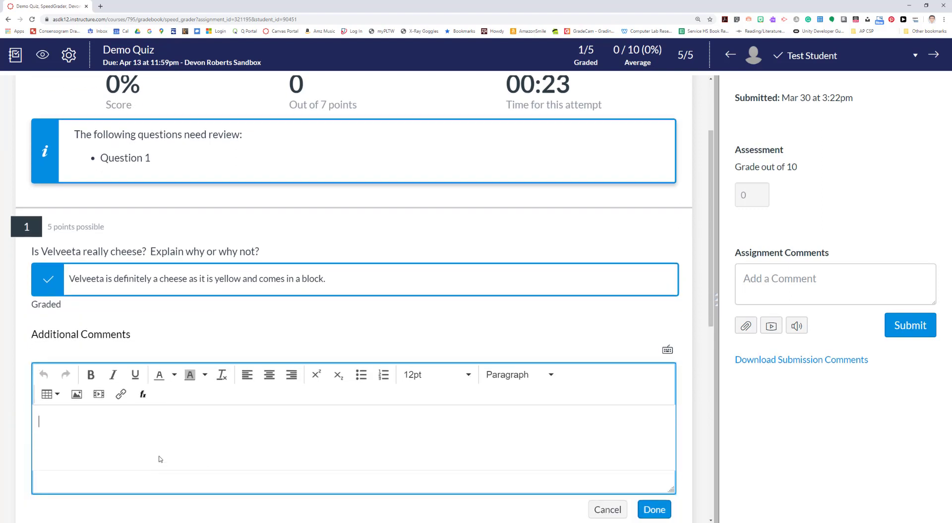
text(yada yad)
key(BackSpace)
text(a yada.)
click(640, 514)
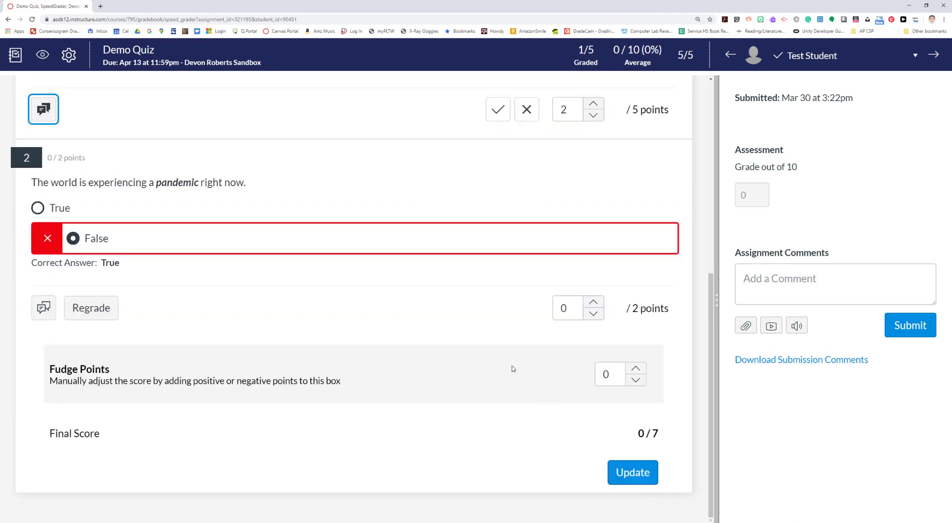
Update the submission's results and review the score and feedback for both questions.
click(625, 469)
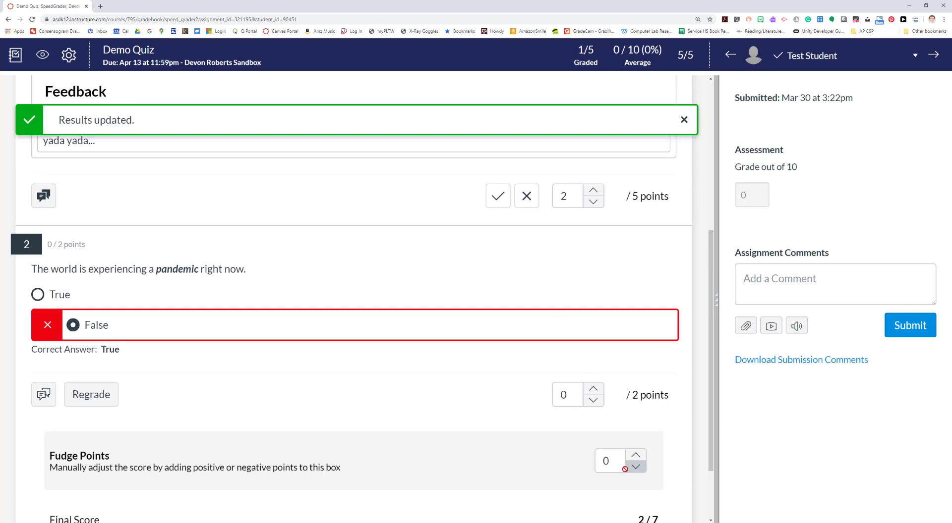
scroll(366, 215, up, 5)
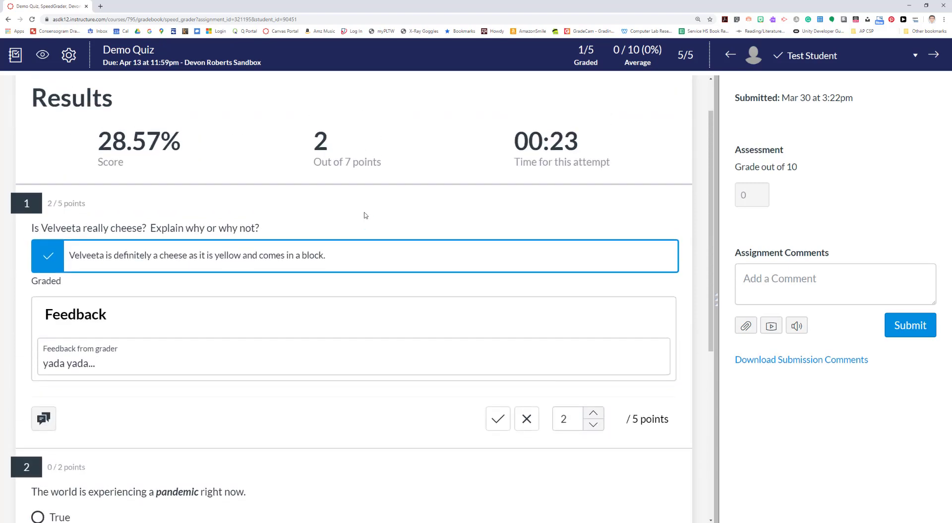
scroll(366, 216, down, 5)
scroll(365, 215, up, 6)
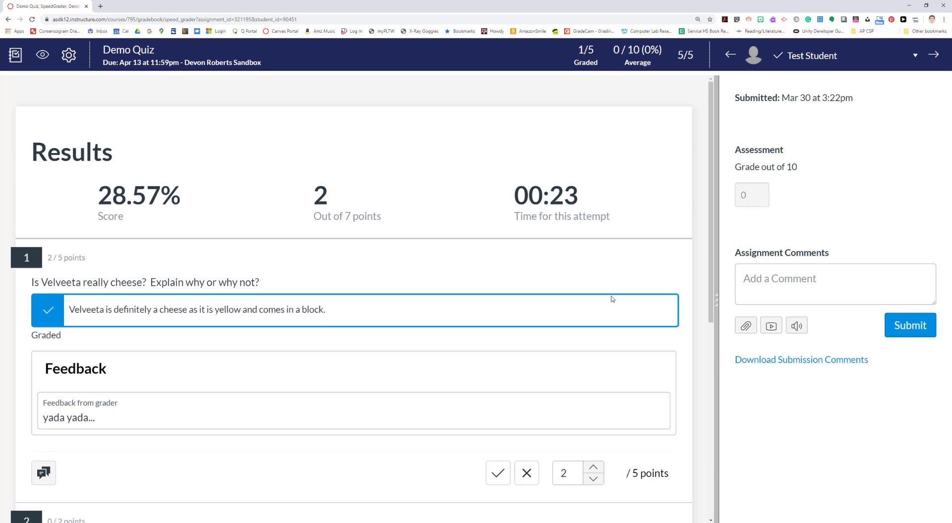
scroll(612, 297, down, 8)
scroll(195, 129, up, 8)
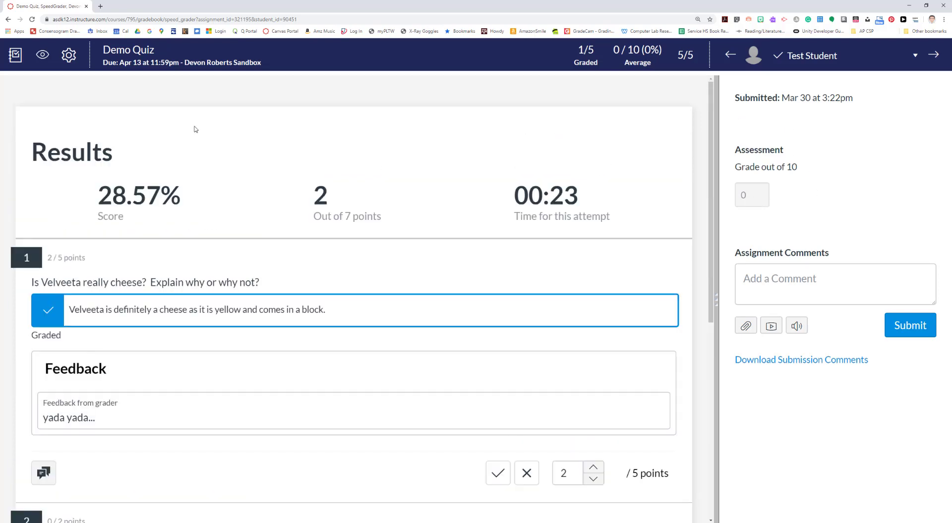
Return to the gradebook, find the Test Student's Demo Quiz grade and reopen that submission in SpeedGrader.
click(15, 56)
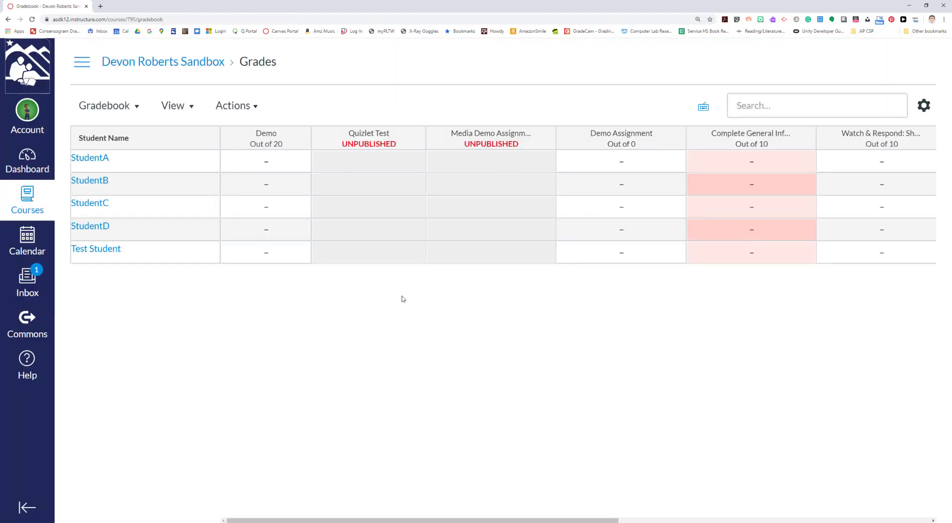
drag(422, 520, 739, 521)
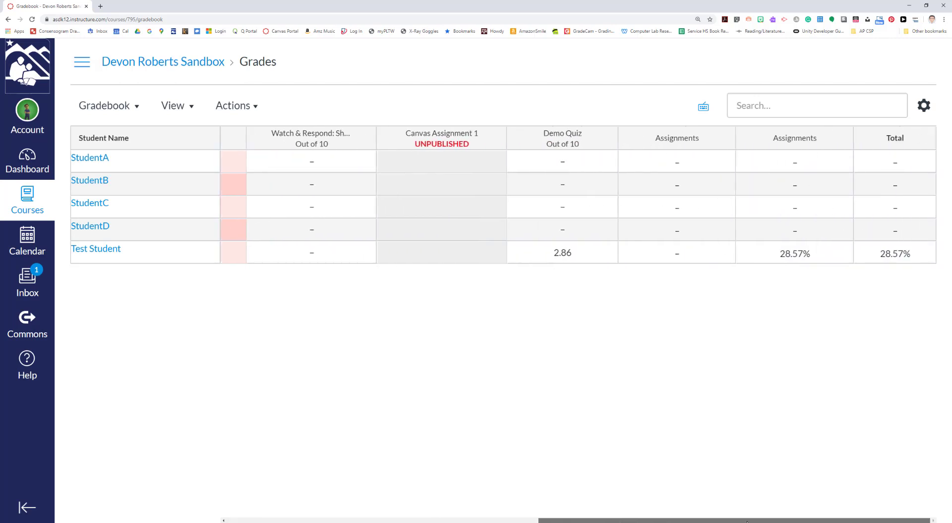
click(549, 256)
click(607, 253)
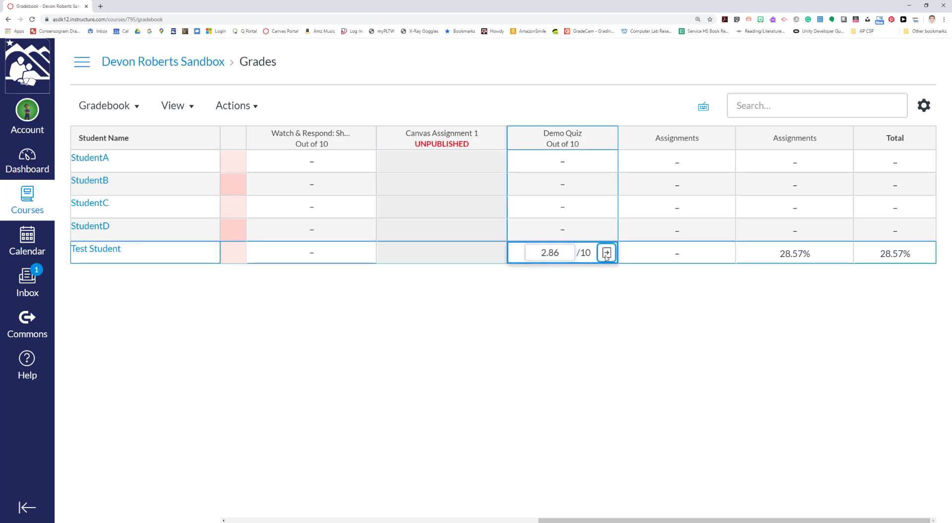
click(853, 171)
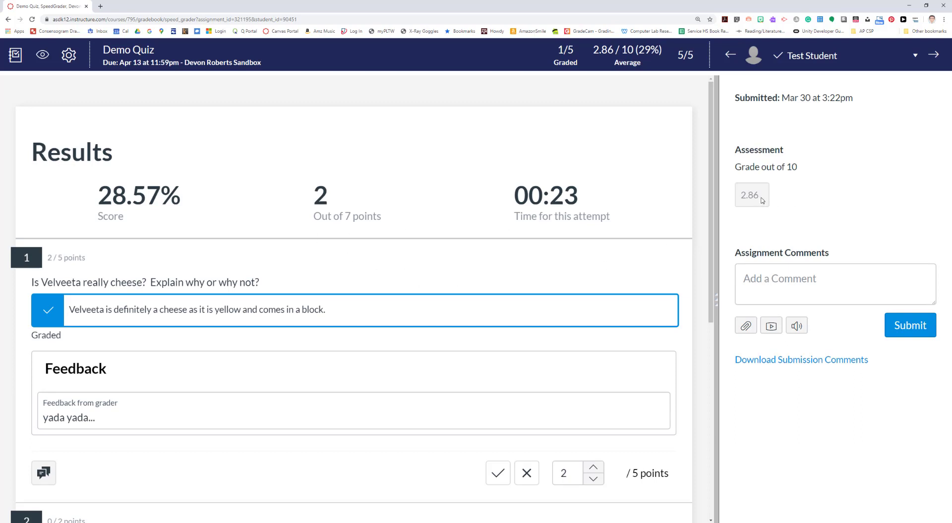
Compare the assessment grade out of 10 with the quiz's points out of 7 and its percentage score.
drag(763, 201, 729, 199)
drag(736, 174, 793, 171)
click(807, 174)
triple_click(799, 172)
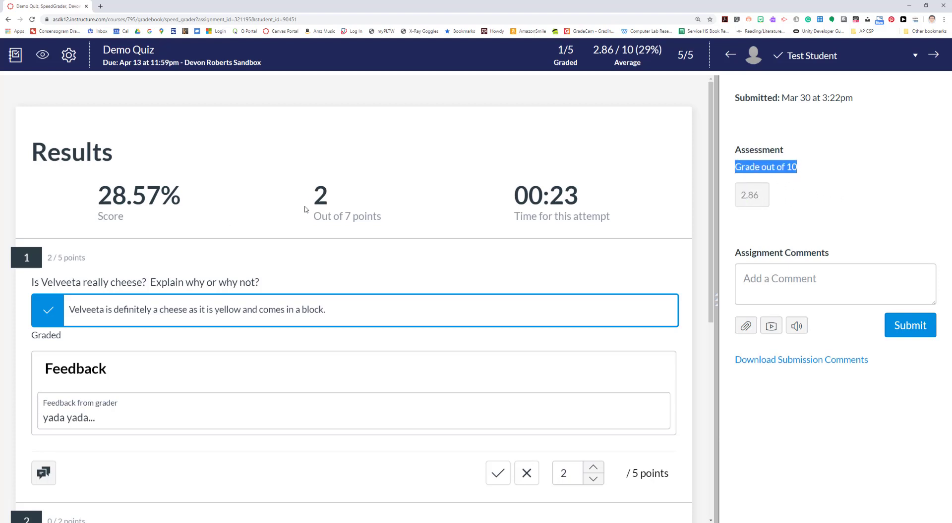
drag(309, 198, 443, 215)
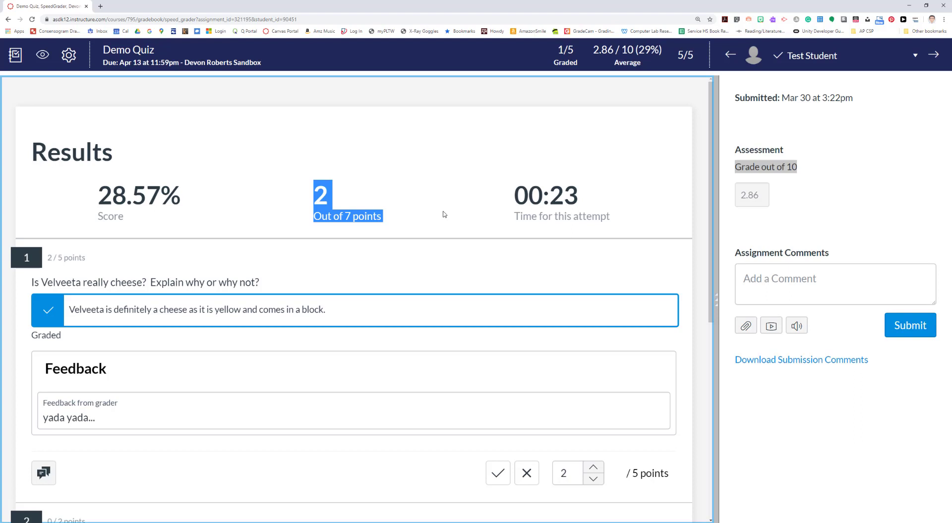
drag(376, 240, 182, 199)
click(184, 199)
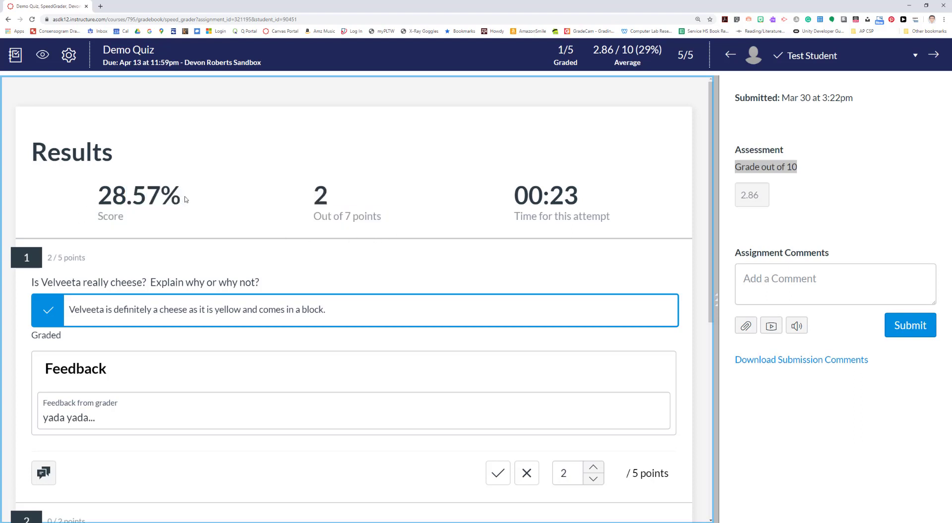
click(767, 199)
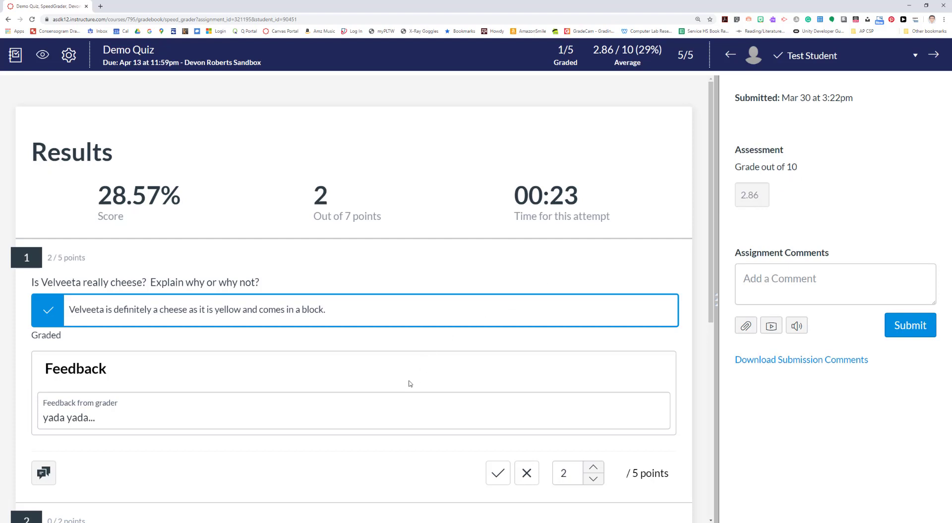
Look through the graded questions and feedback, then show the list of students in SpeedGrader.
scroll(368, 285, down, 3)
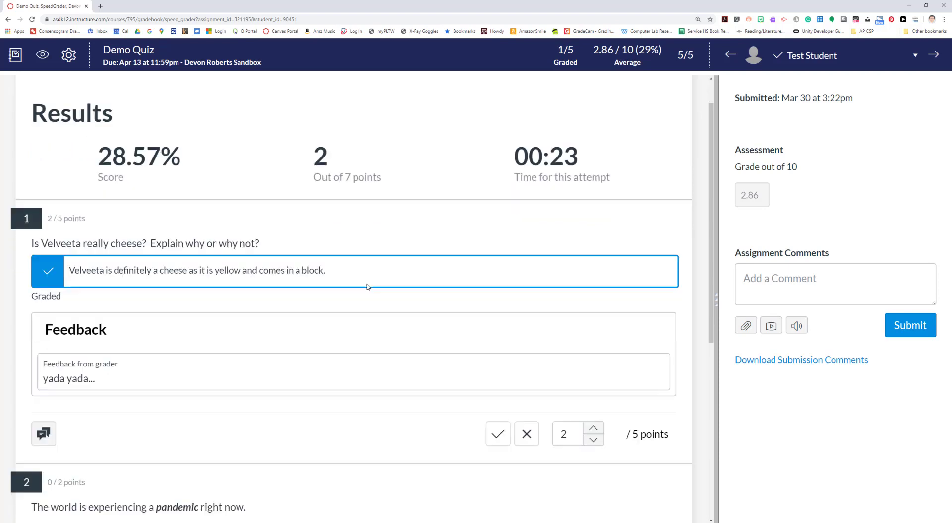
scroll(367, 287, up, 3)
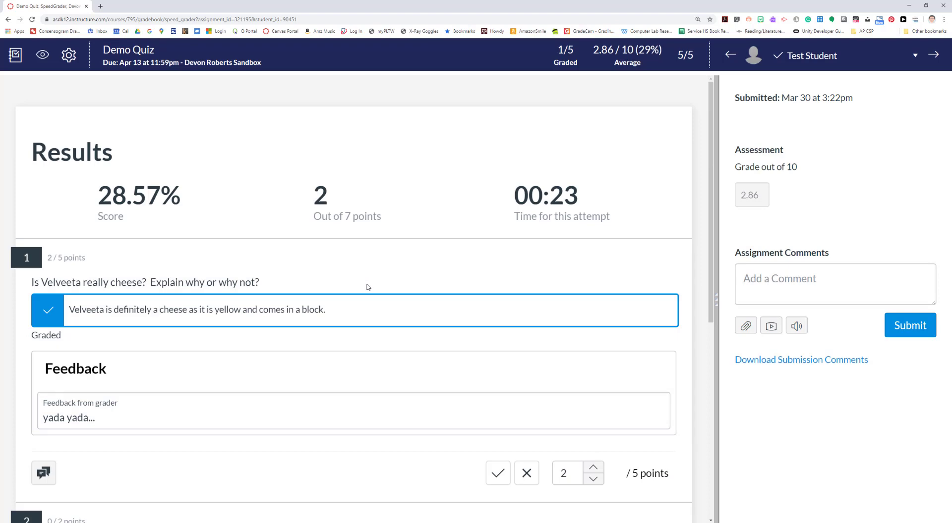
scroll(367, 287, down, 7)
scroll(367, 287, up, 7)
click(850, 60)
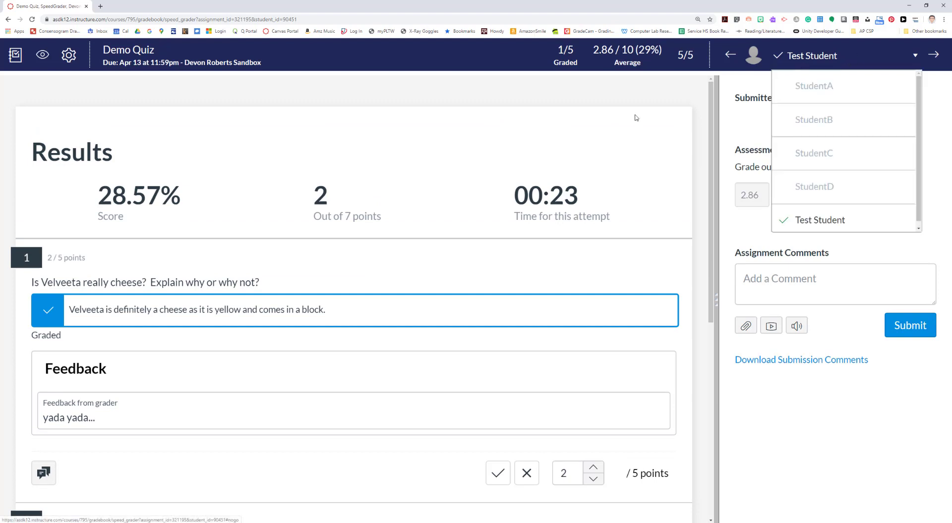